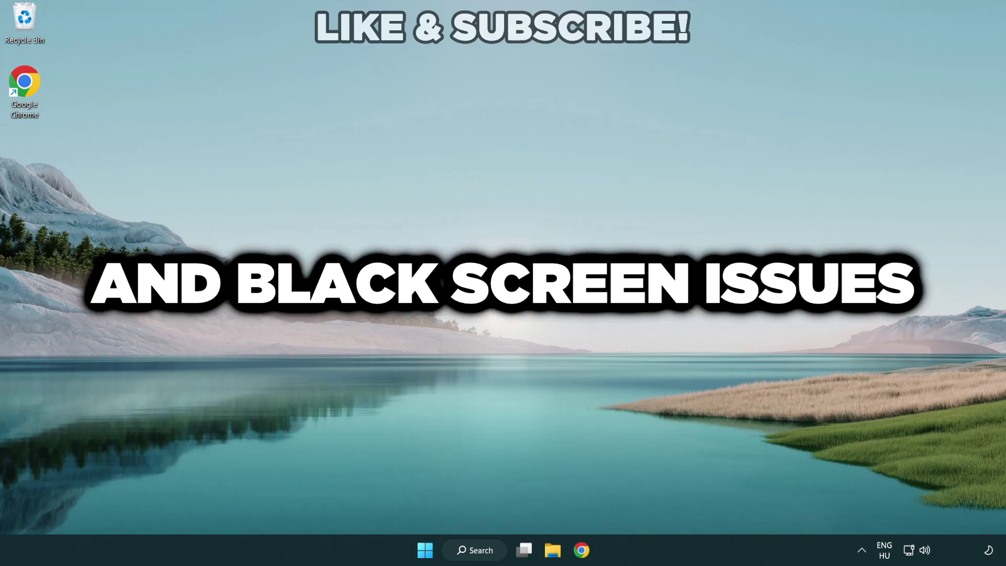
# Search Windows for 'device manager'
pyautogui.click(472, 550)
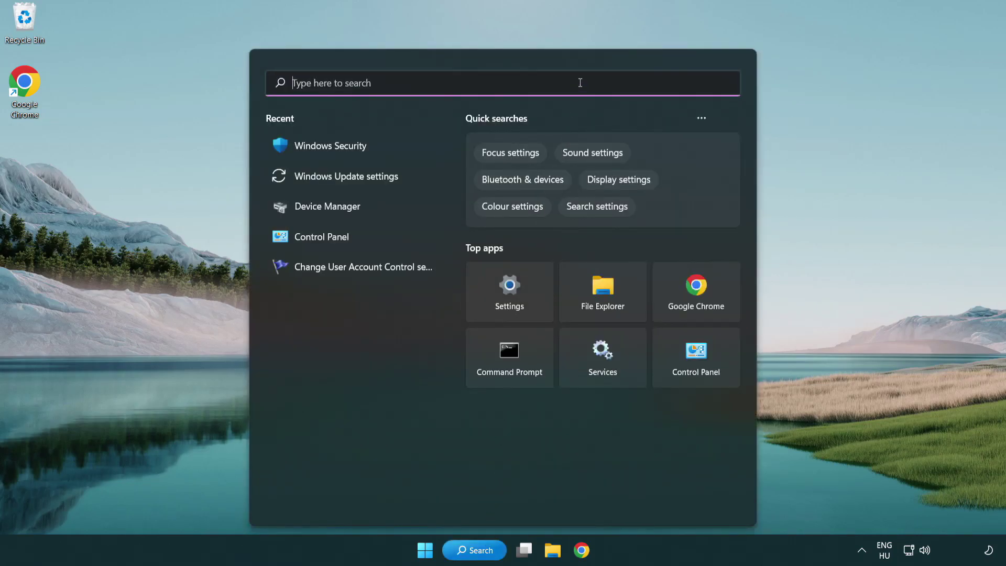
pyautogui.write('devic')
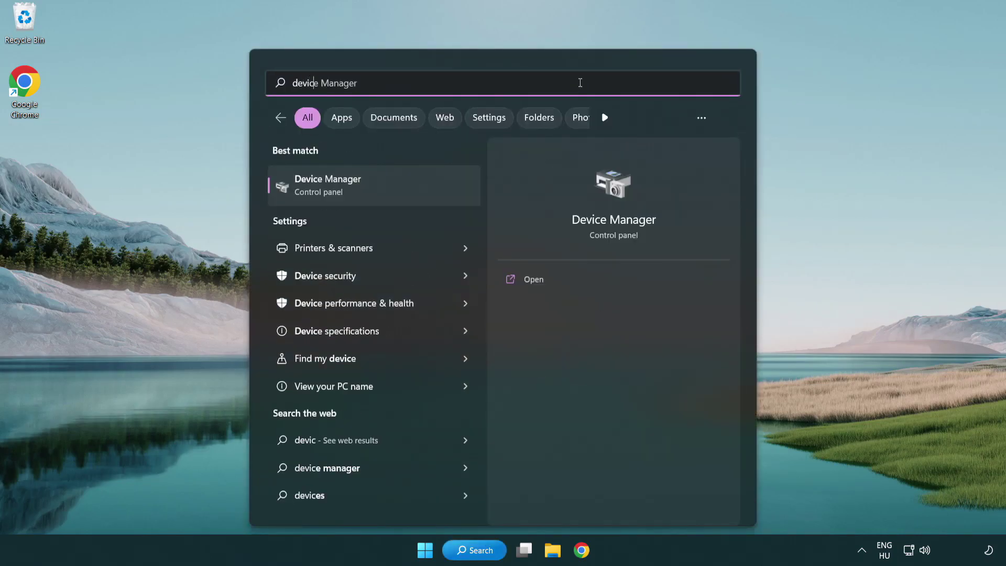
pyautogui.write('e manager')
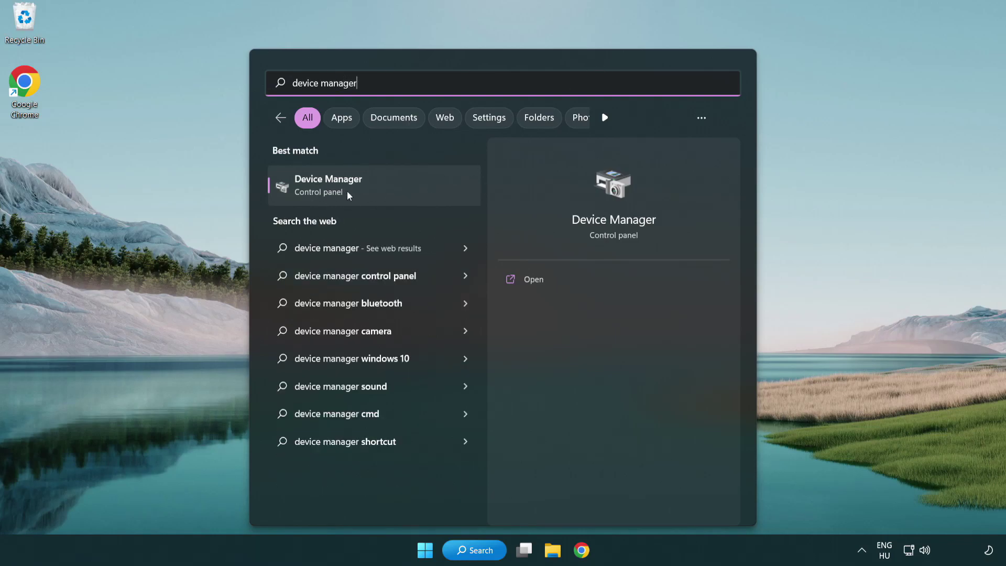
# Open Device Manager, expand Display adapters and right-click the VMware SVGA 3D adapter
pyautogui.click(402, 189)
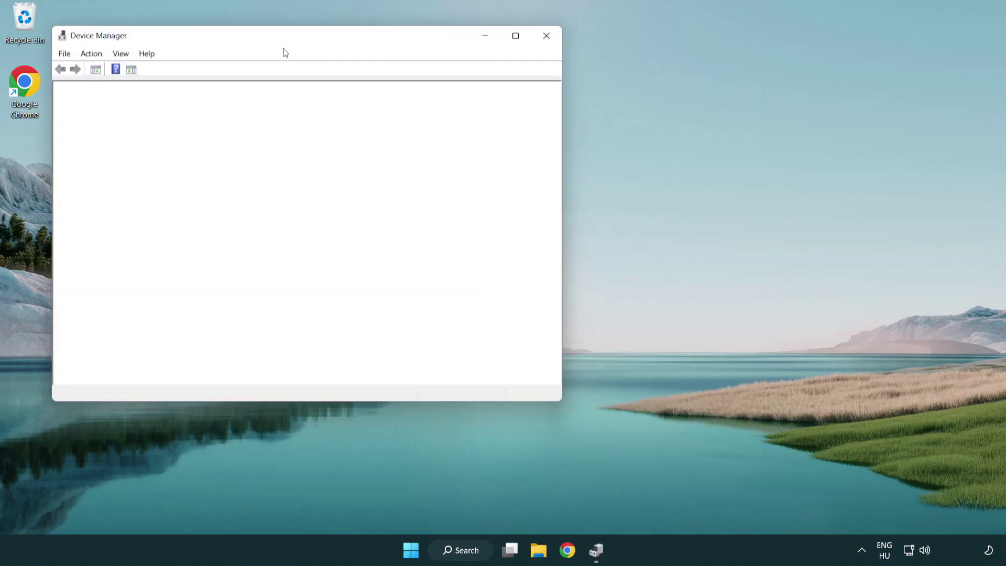
pyautogui.moveTo(275, 39); pyautogui.dragTo(443, 101)
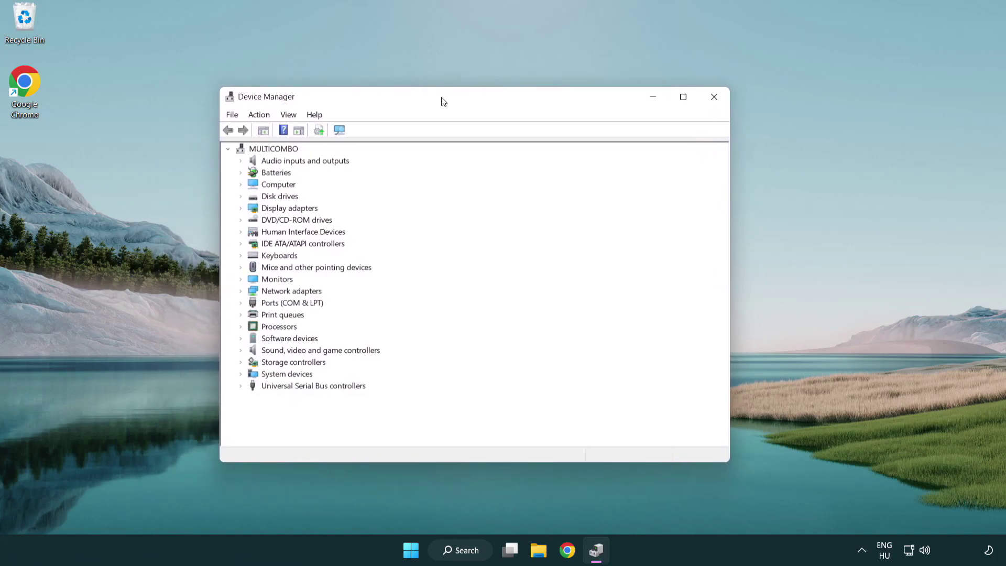
pyautogui.click(284, 208)
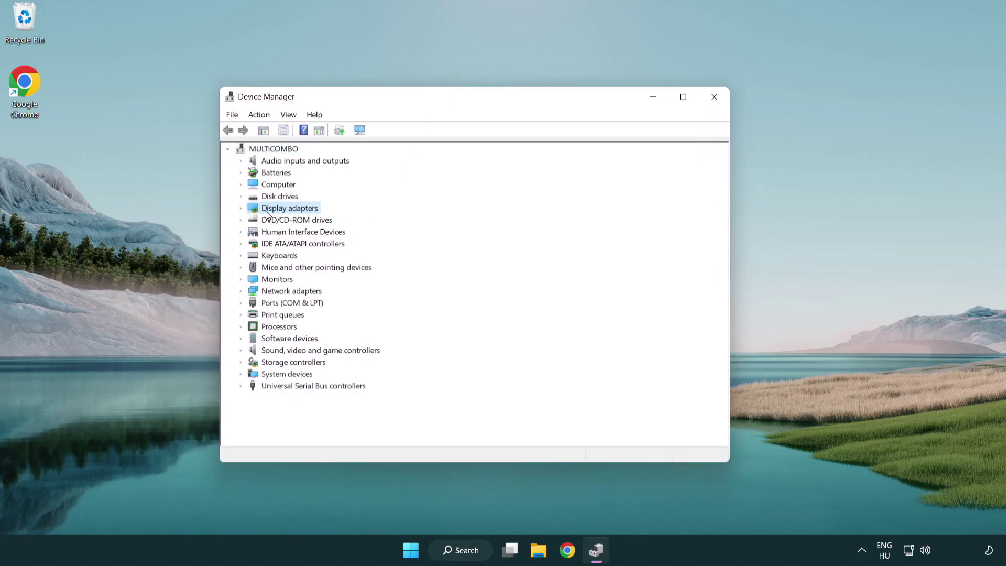
pyautogui.click(243, 209)
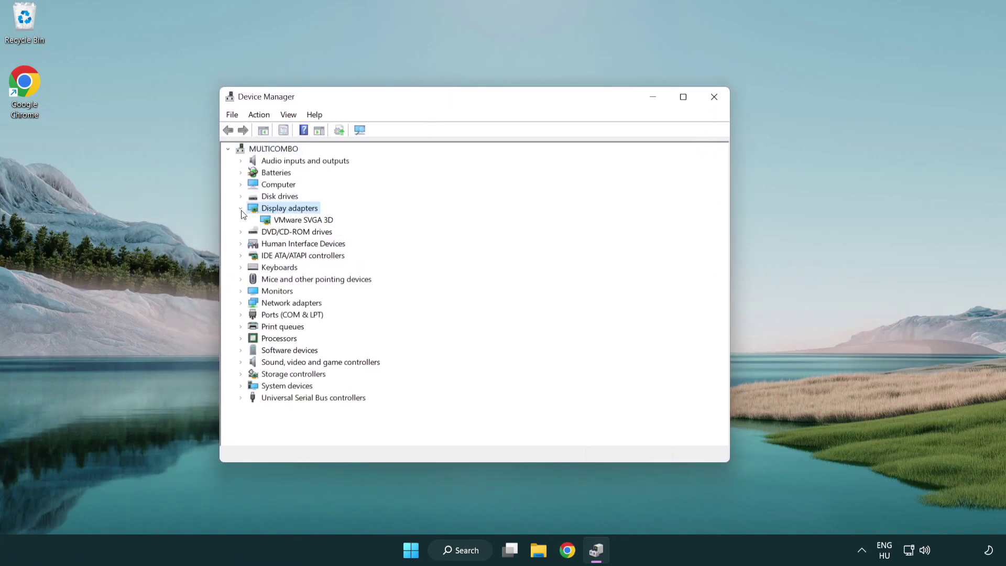
pyautogui.click(298, 223)
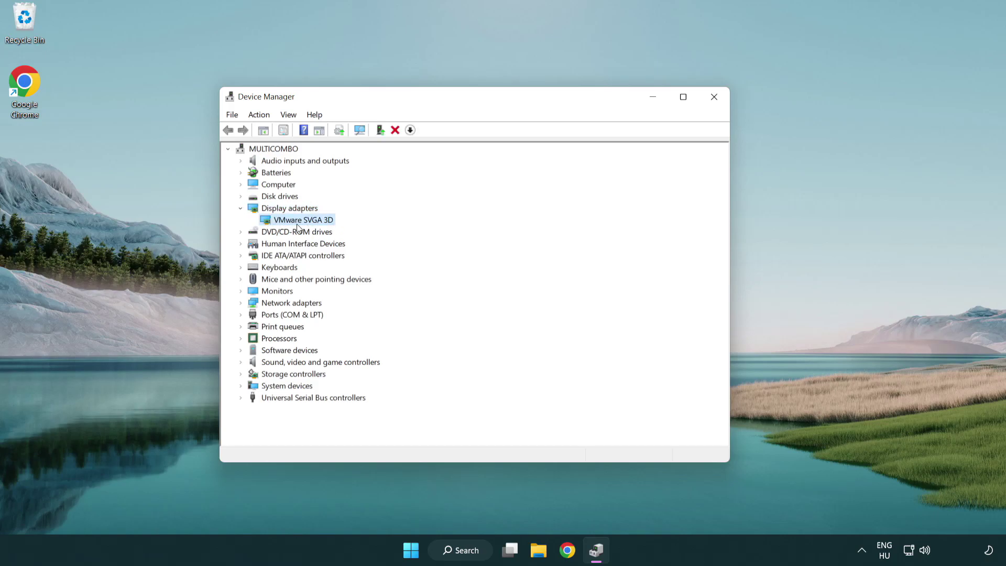
pyautogui.rightClick(300, 224)
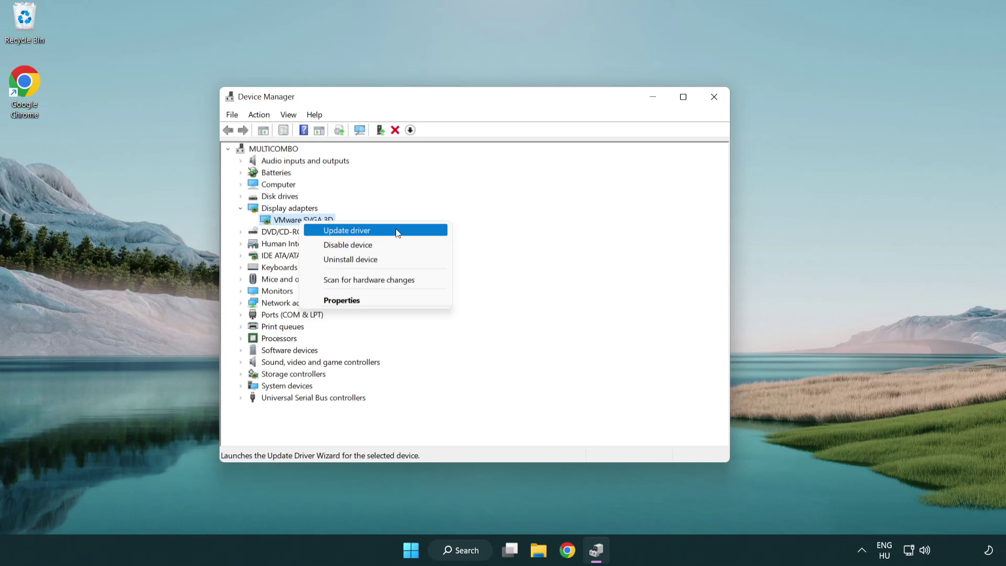
# Auto-search for a newer VMware SVGA 3D driver, confirm it's current, and close Device Manager
pyautogui.click(395, 229)
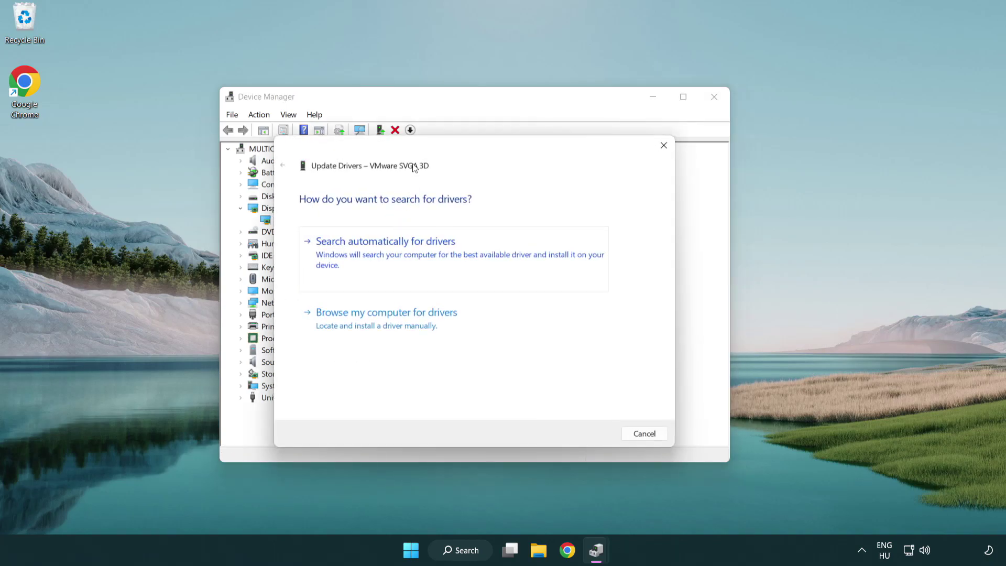
pyautogui.moveTo(415, 158); pyautogui.dragTo(435, 152)
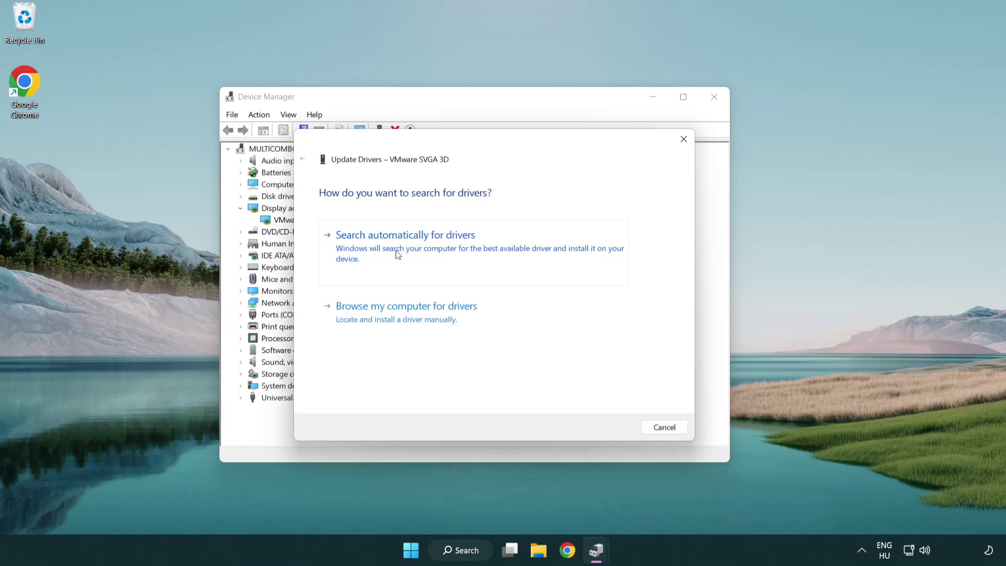
pyautogui.click(442, 248)
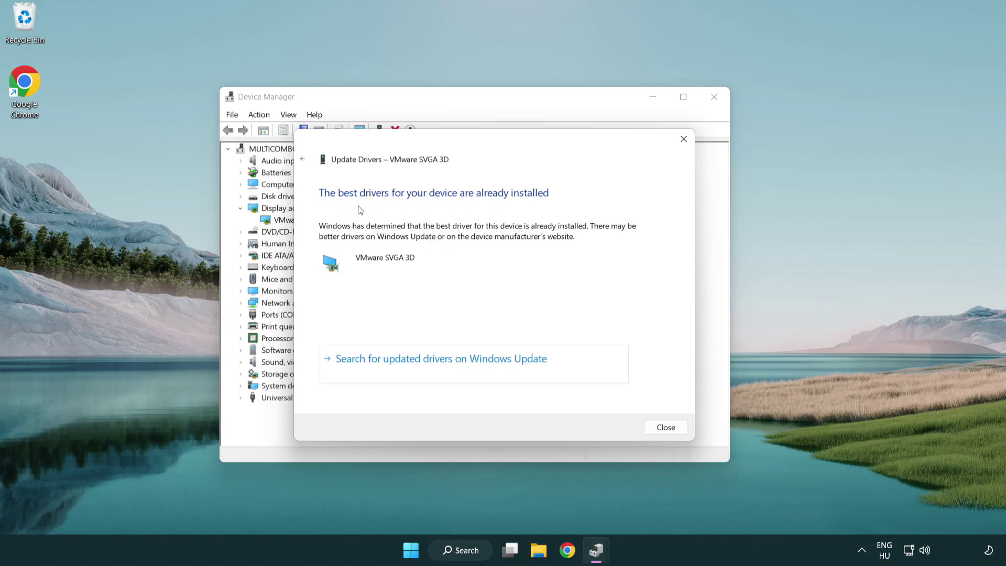
pyautogui.click(666, 427)
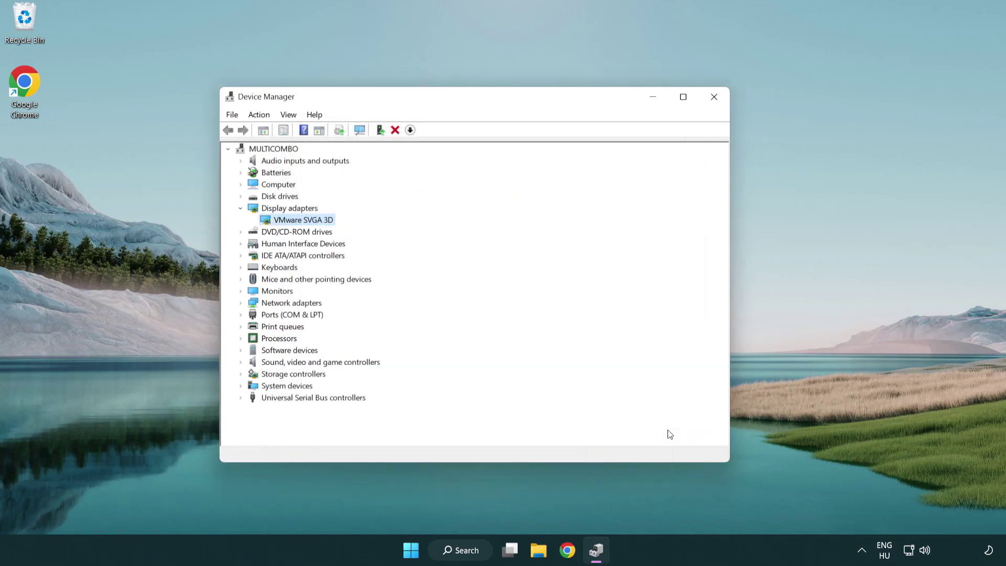
pyautogui.click(714, 97)
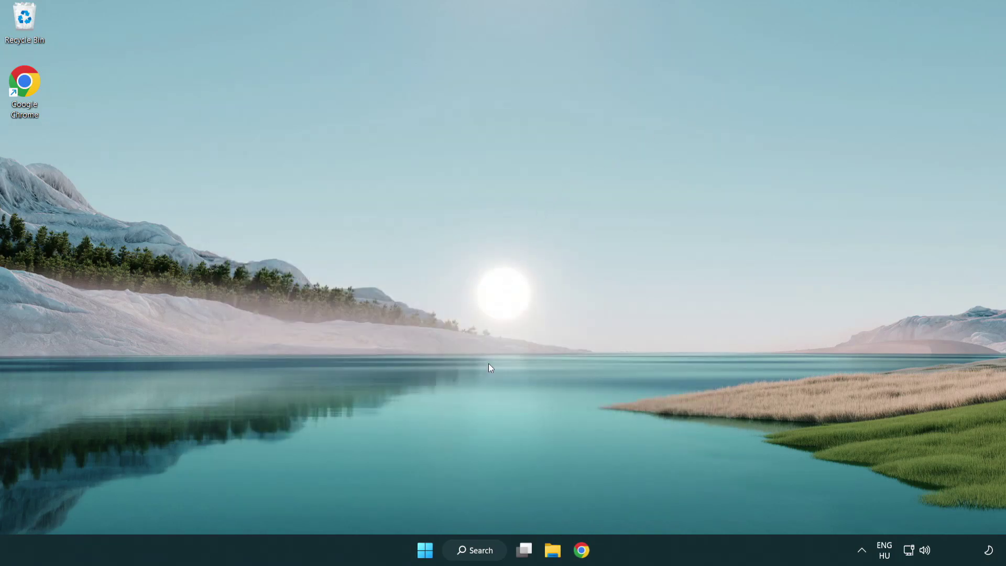
# Search for 'update' and open Windows Update settings
pyautogui.click(481, 550)
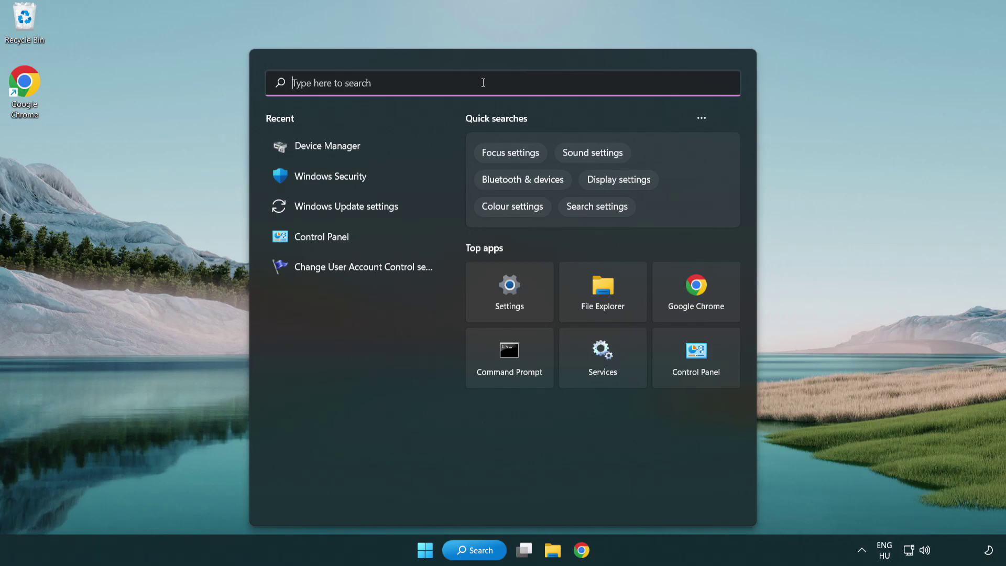
pyautogui.write('update')
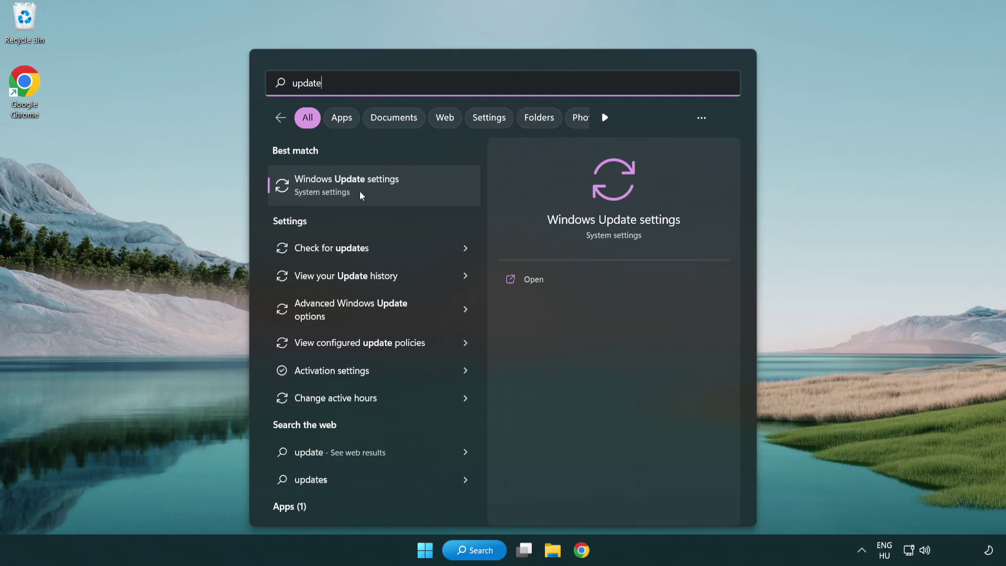
pyautogui.click(391, 189)
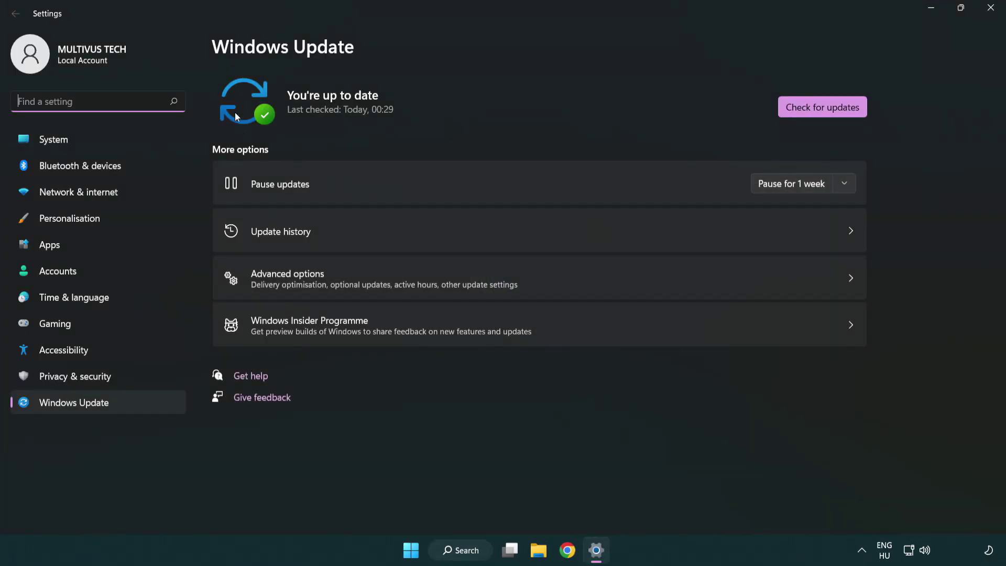
# Check for updates, see 'You're up to date', and close Settings
pyautogui.click(842, 113)
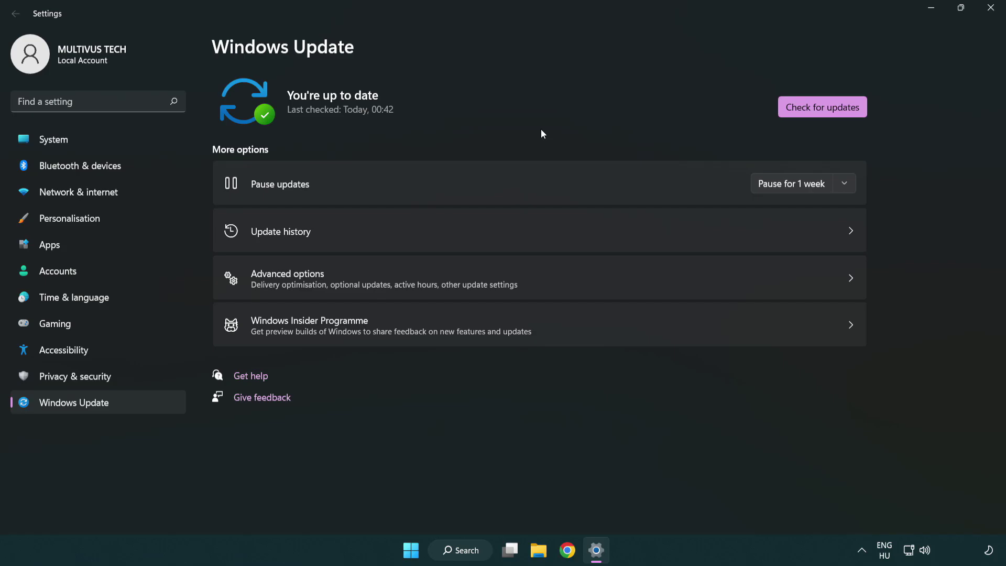
pyautogui.click(989, 15)
# Apply Windows 8 compatibility mode to the GAME shortcut, then open Task Manager via Win+X
pyautogui.rightClick(134, 85)
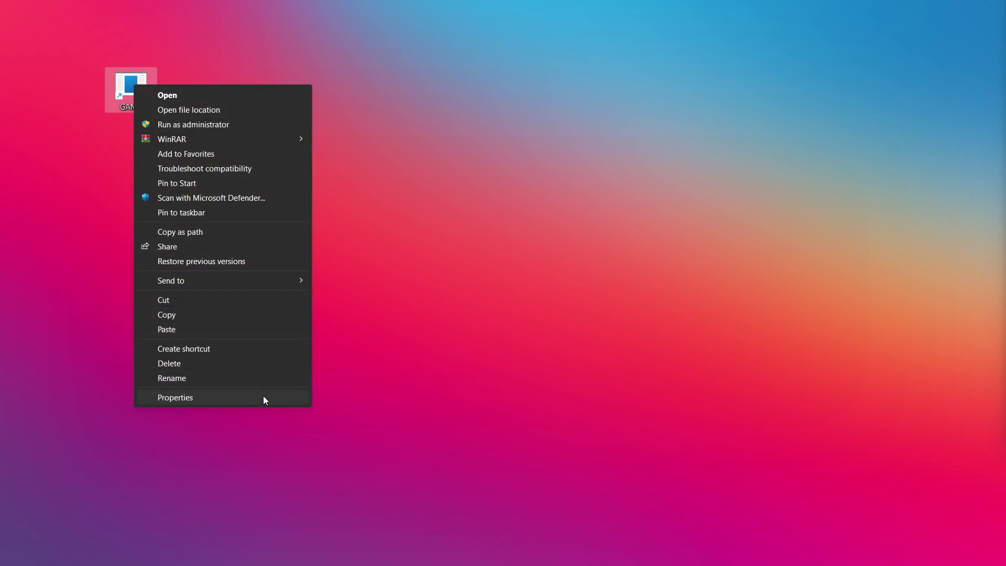
pyautogui.click(263, 399)
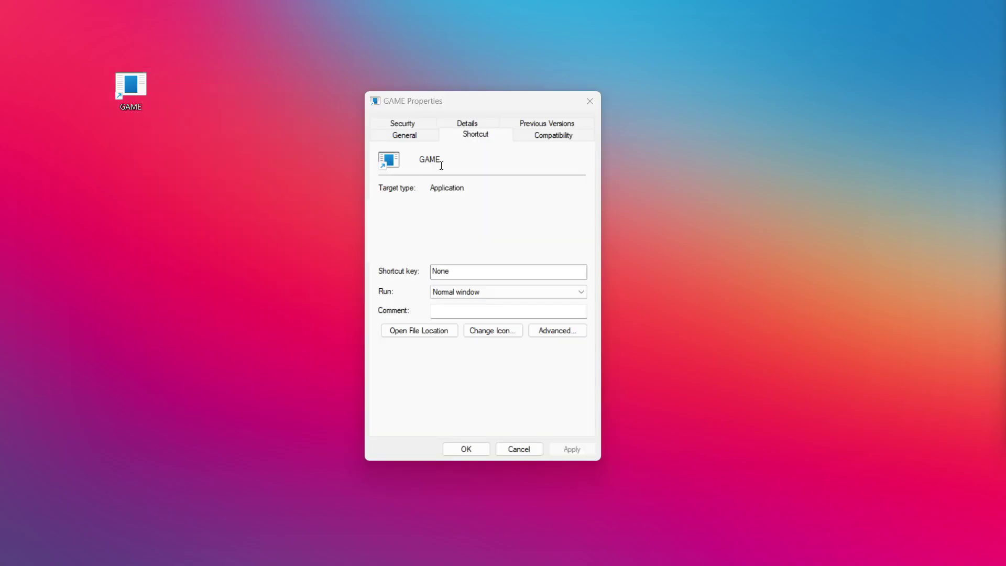
pyautogui.click(567, 137)
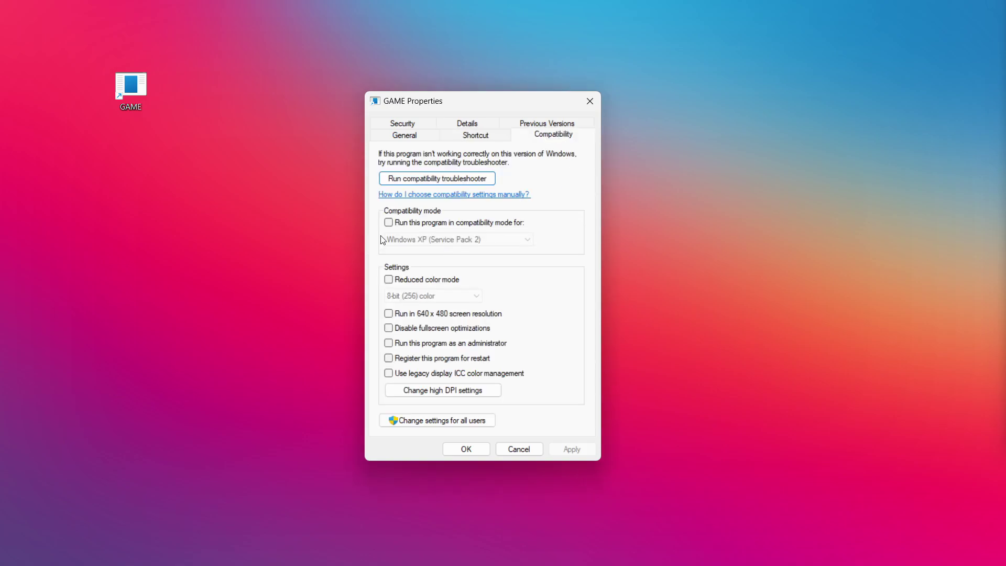
pyautogui.click(454, 223)
pyautogui.click(458, 239)
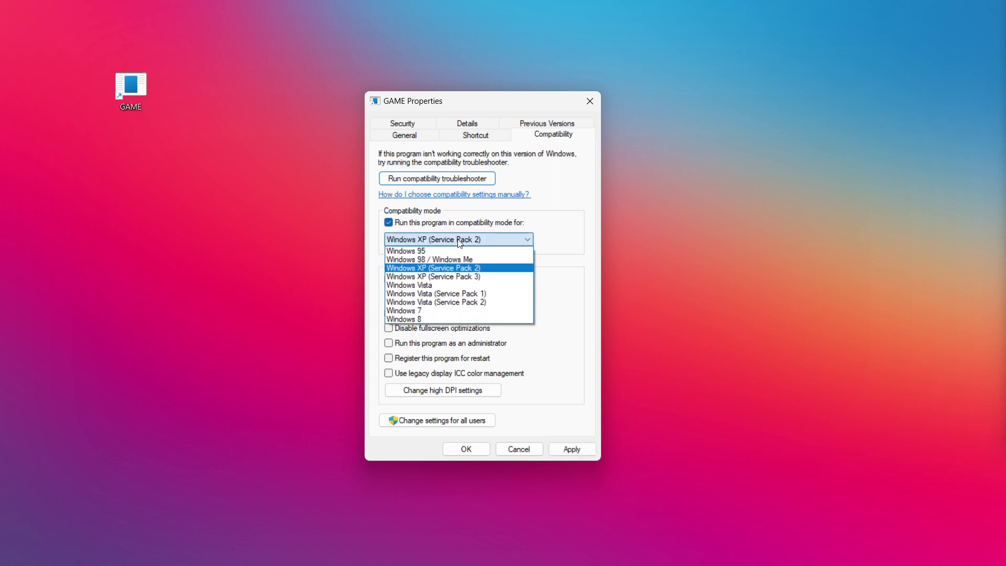
pyautogui.click(434, 320)
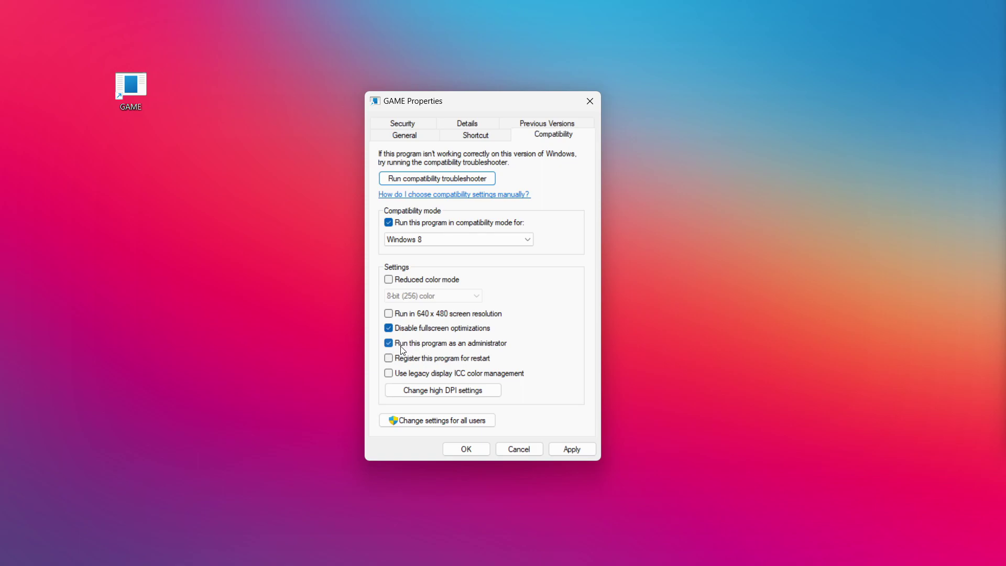
pyautogui.click(572, 449)
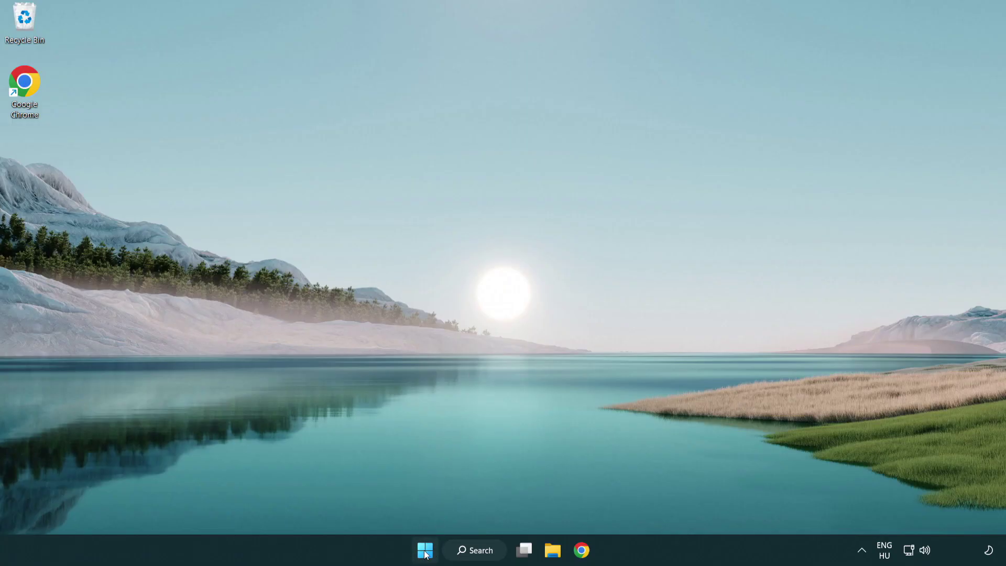
pyautogui.rightClick(433, 555)
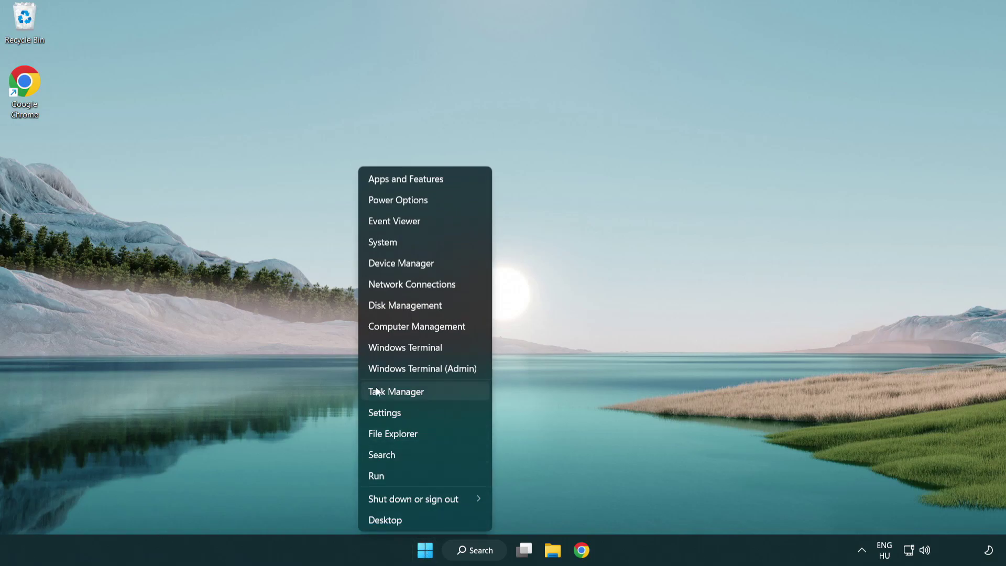
pyautogui.click(443, 392)
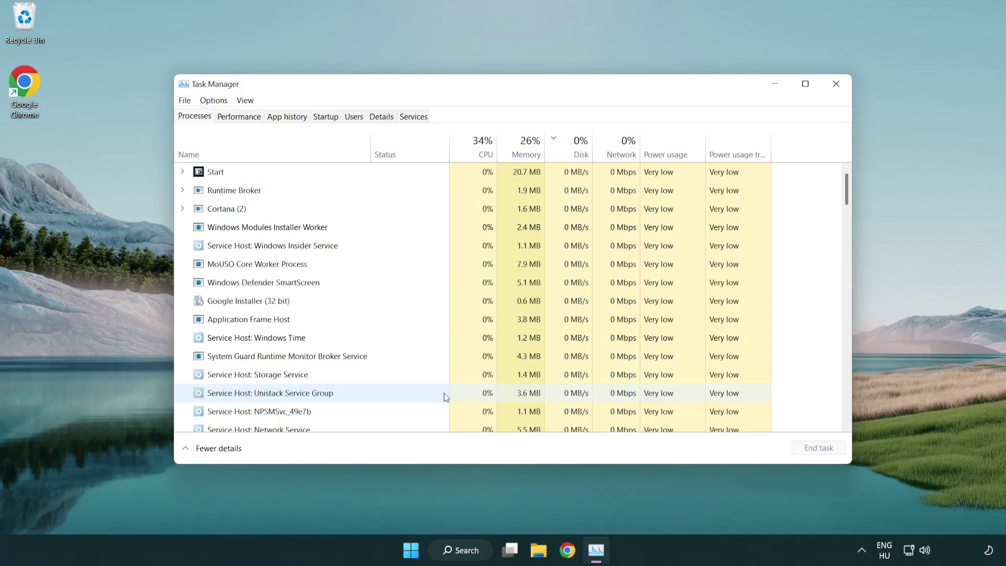
pyautogui.scroll(1, 331, 236)
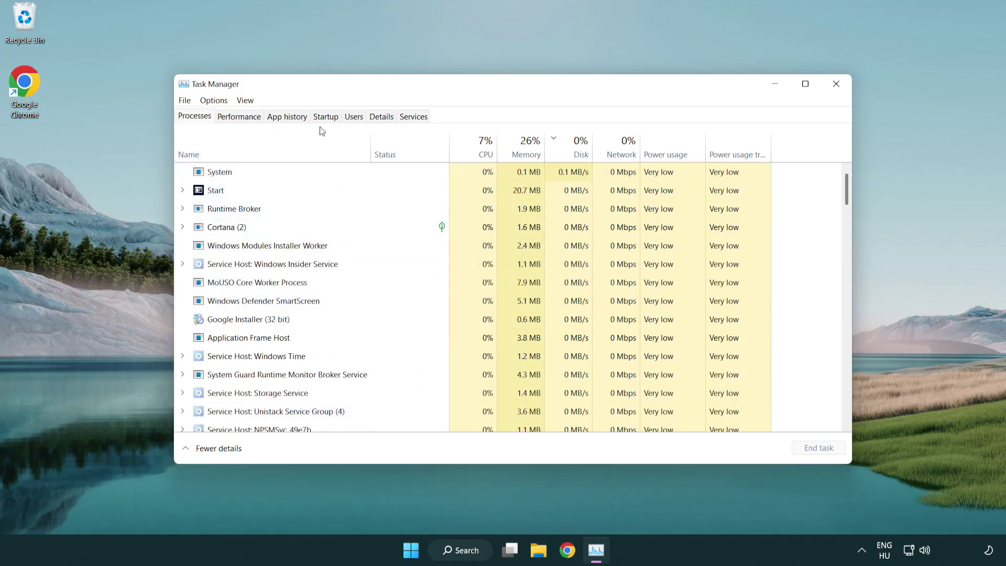
pyautogui.scroll(1, 320, 131)
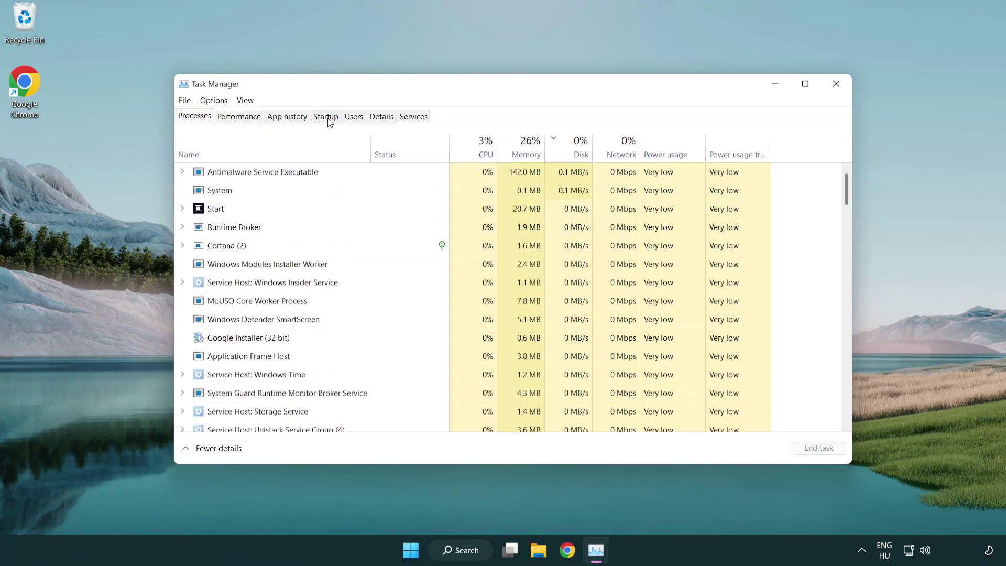
# Disable Terminal, Phone Link, Cortana and Windows Security notifications at startup, then close Task Manager
pyautogui.click(325, 116)
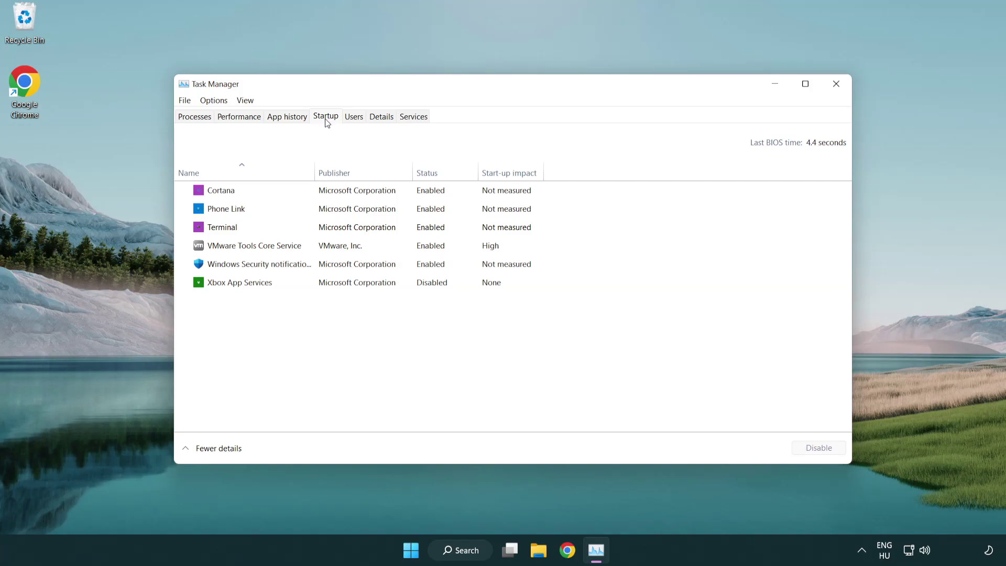
pyautogui.click(330, 227)
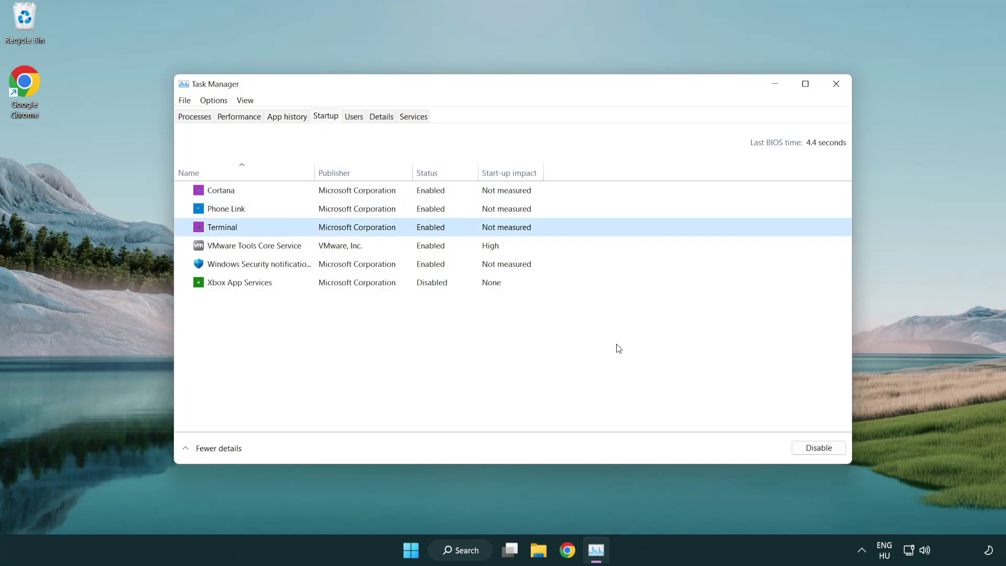
pyautogui.click(818, 447)
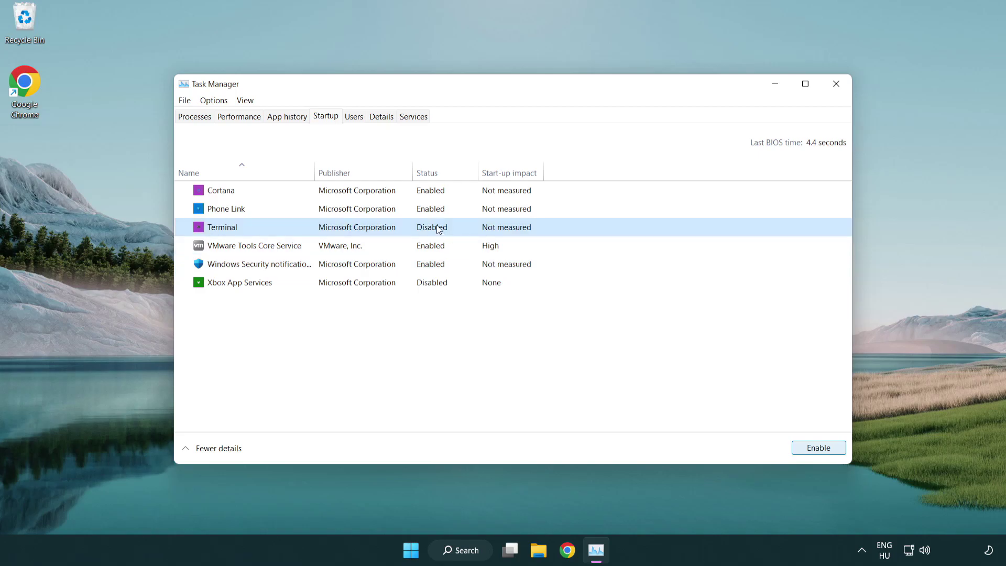
pyautogui.click(424, 209)
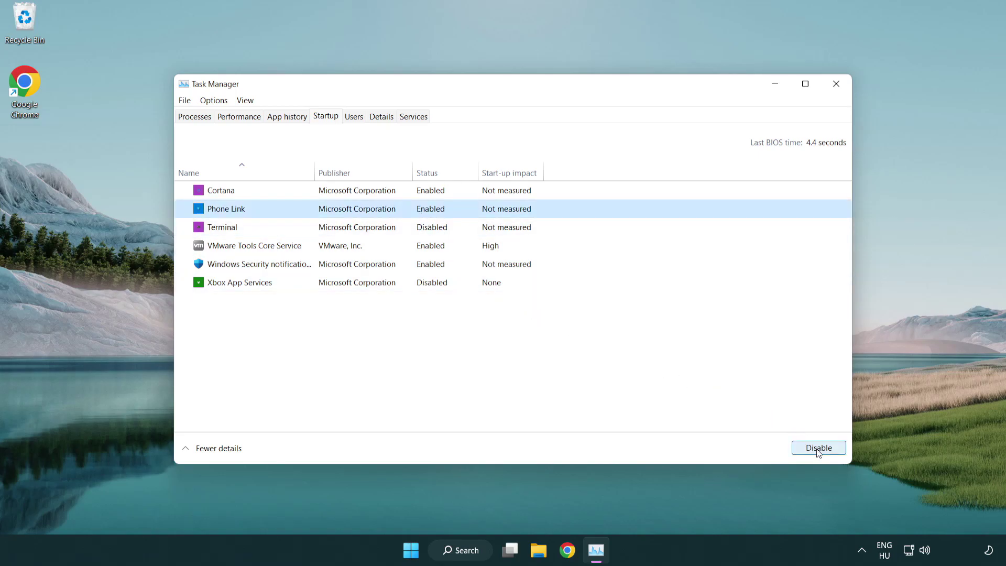
pyautogui.click(818, 448)
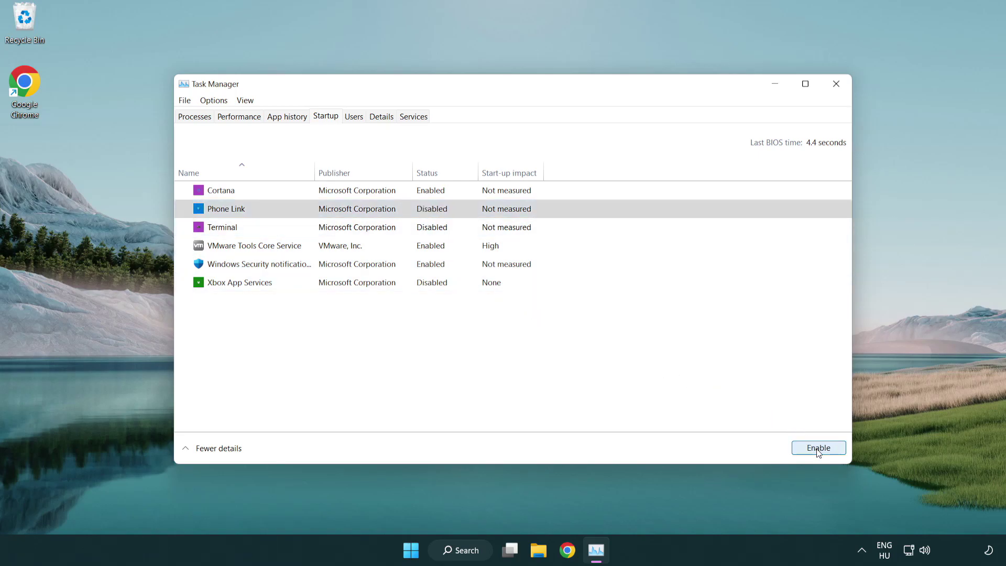
pyautogui.click(359, 196)
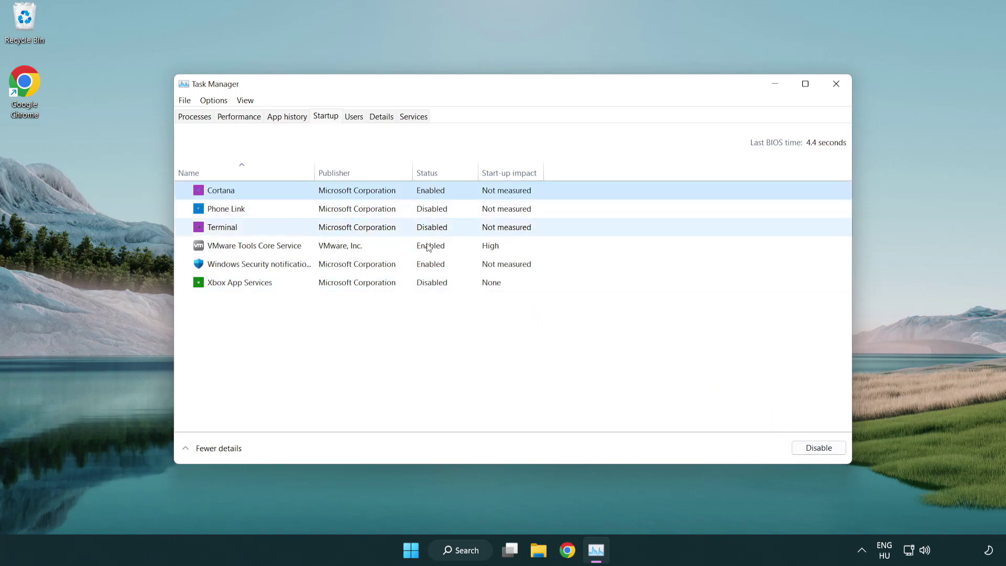
pyautogui.click(818, 448)
pyautogui.click(480, 267)
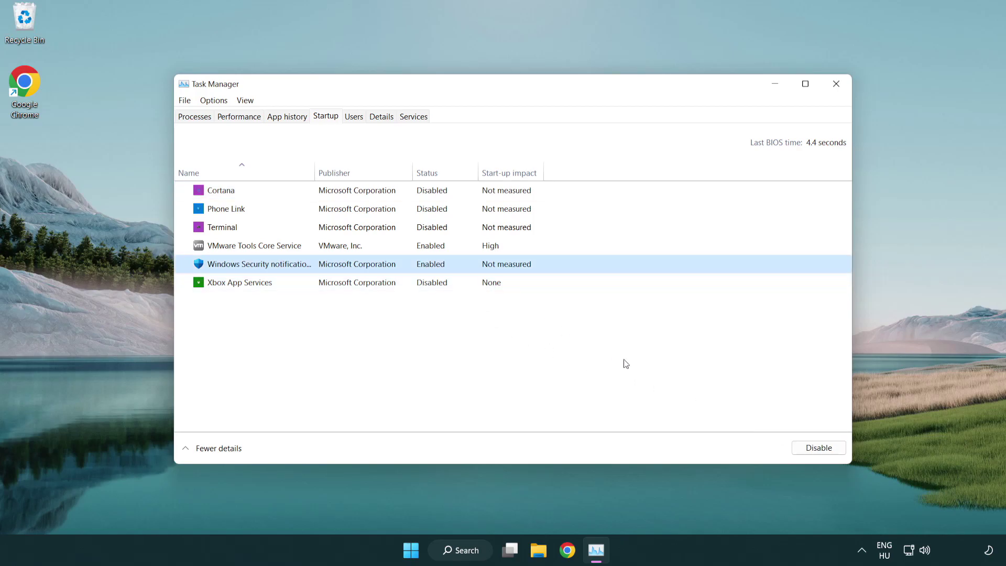
pyautogui.click(818, 447)
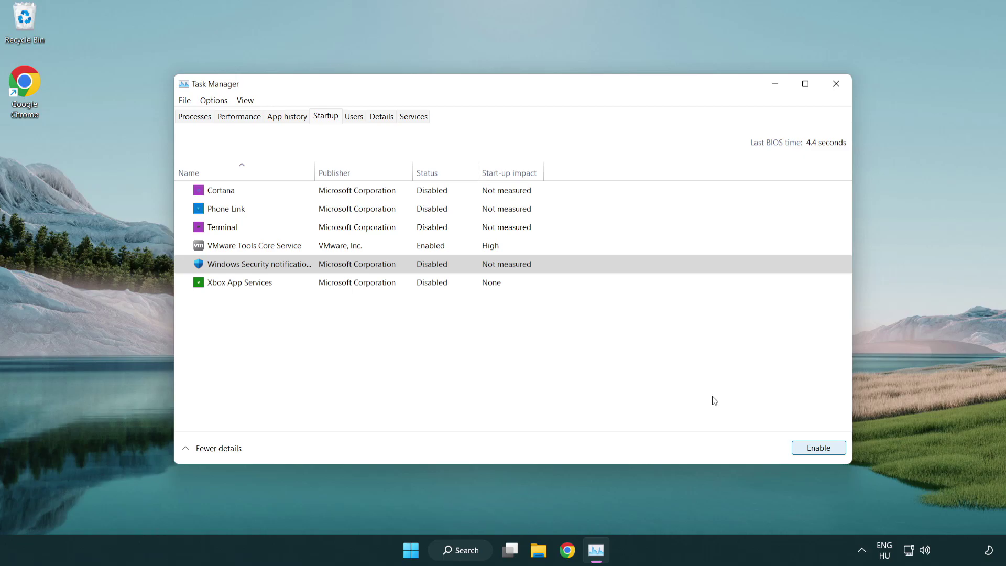
pyautogui.click(836, 84)
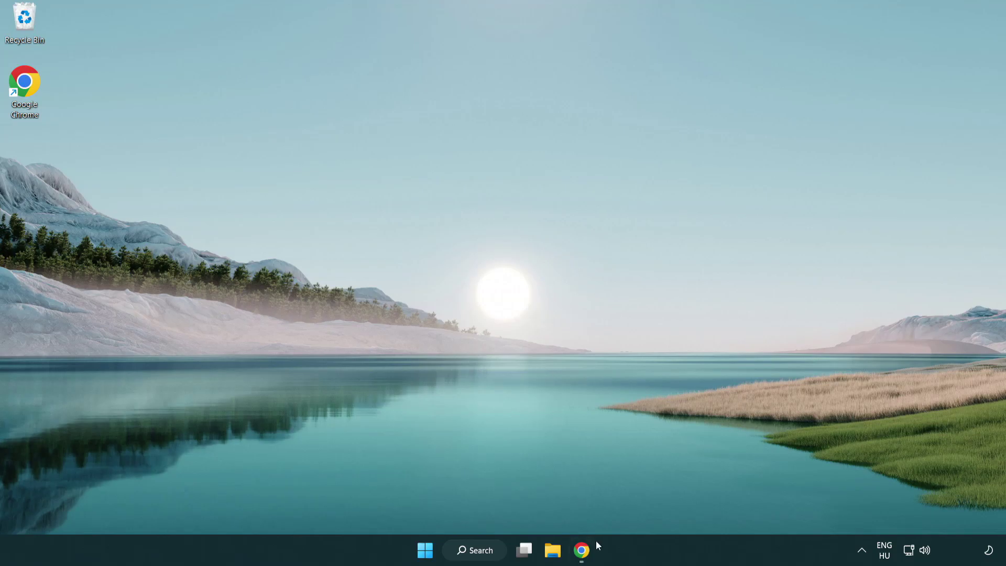
# Return to the DirectX page in Chrome and download dxwebsetup.exe
pyautogui.click(581, 550)
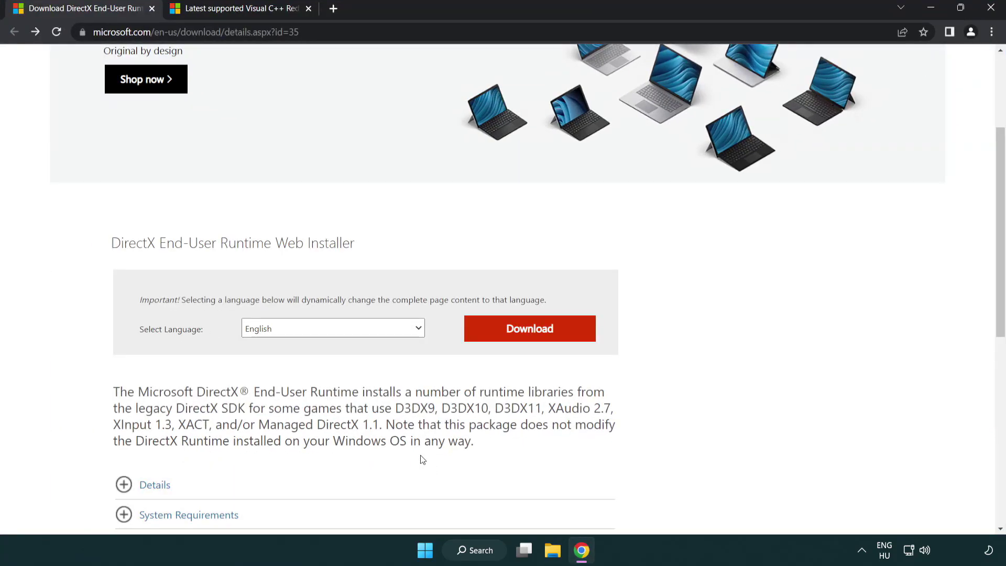
pyautogui.scroll(5, 420, 456)
pyautogui.click(354, 31)
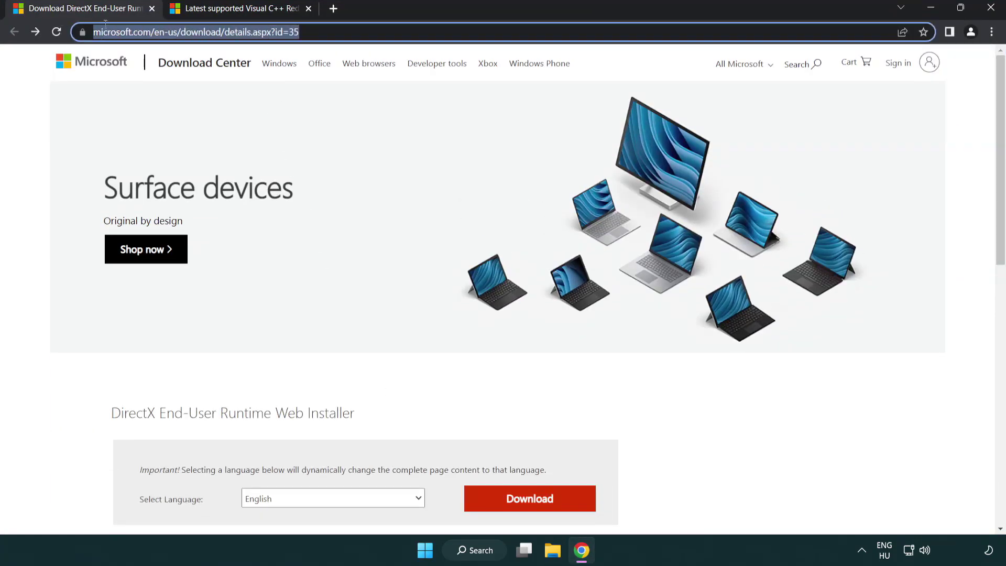
pyautogui.click(966, 229)
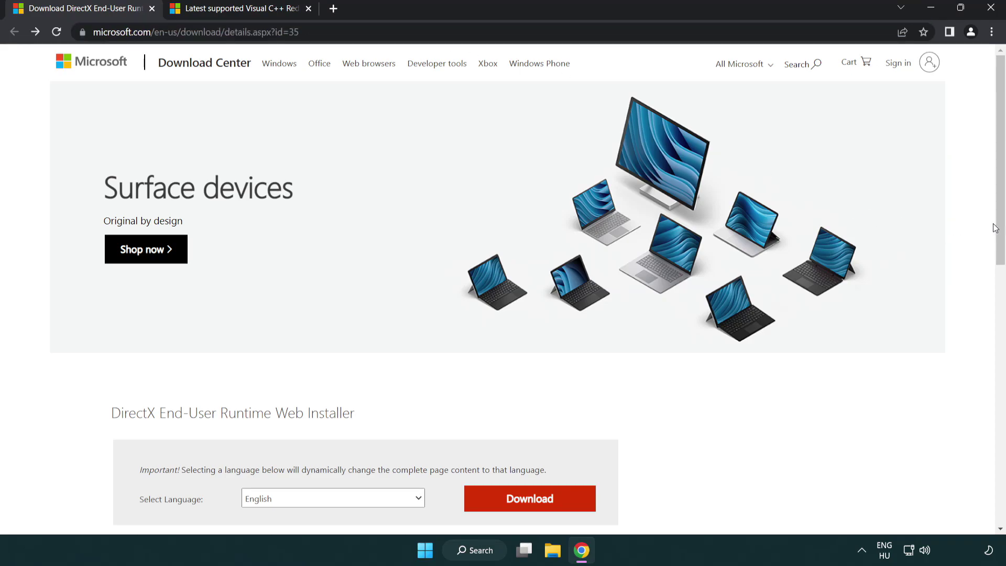
pyautogui.moveTo(994, 228); pyautogui.dragTo(994, 291)
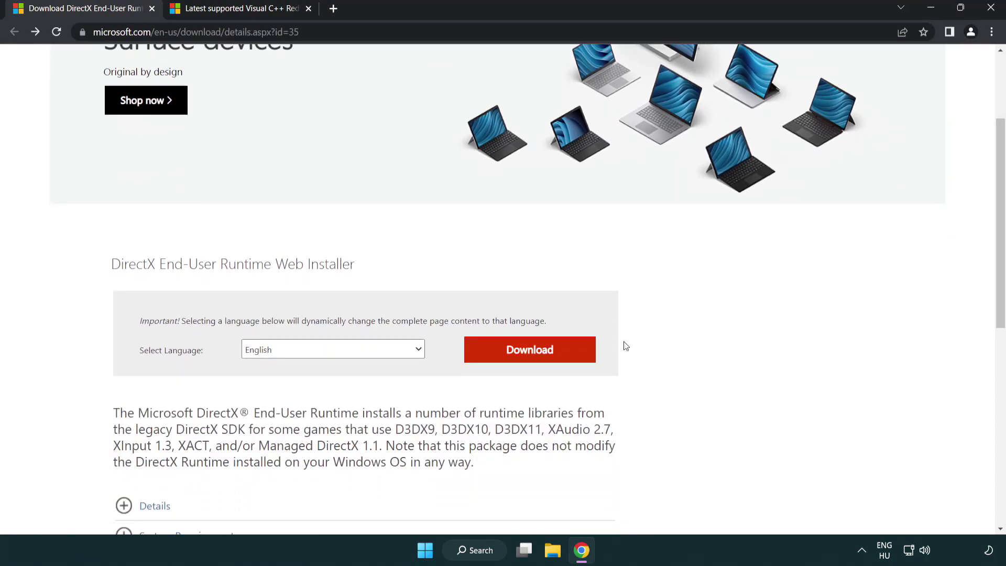
pyautogui.click(533, 358)
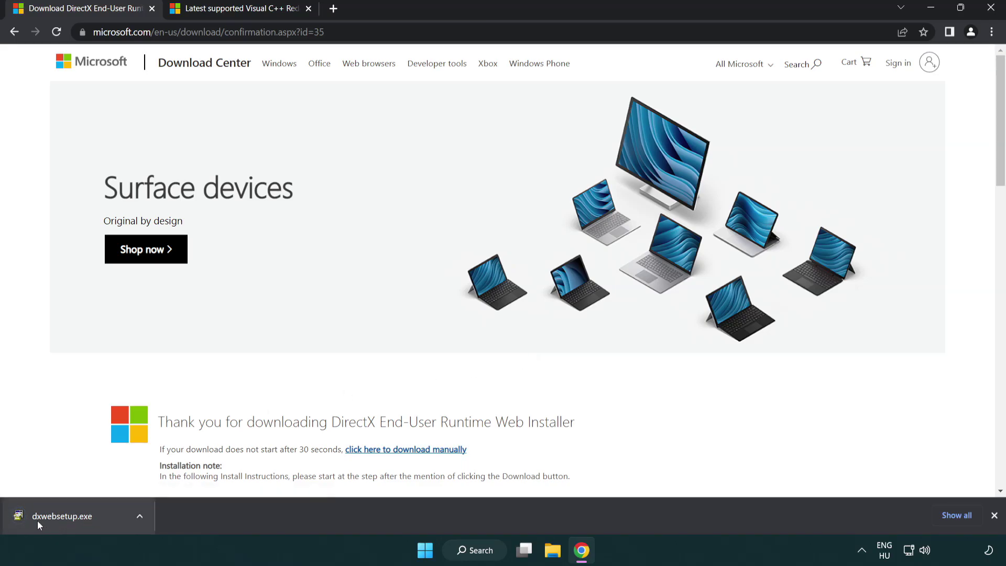
# Run dxwebsetup.exe, accept the license, skip Bing Bar, and finish DirectX Setup
pyautogui.click(65, 517)
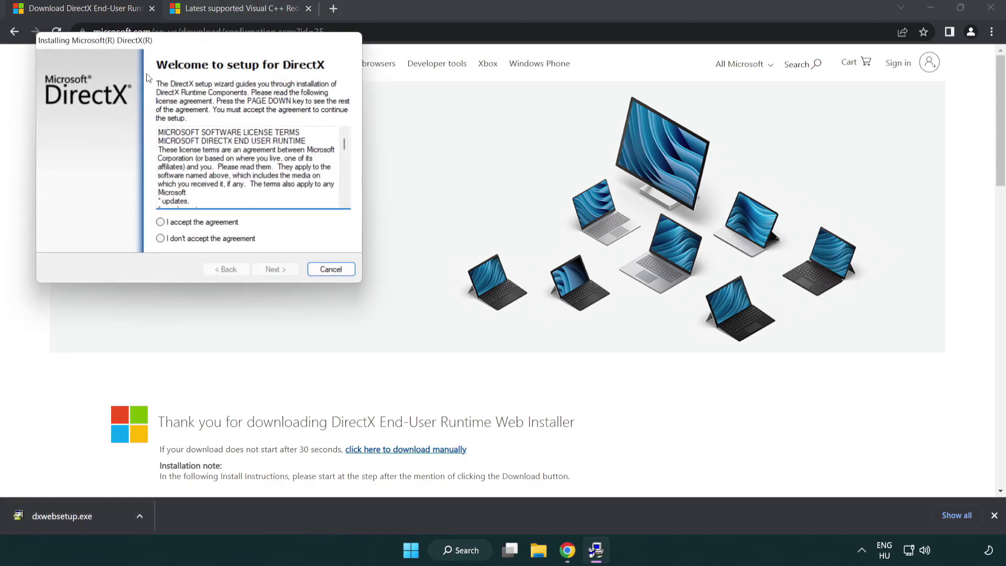
pyautogui.moveTo(148, 41); pyautogui.dragTo(438, 151)
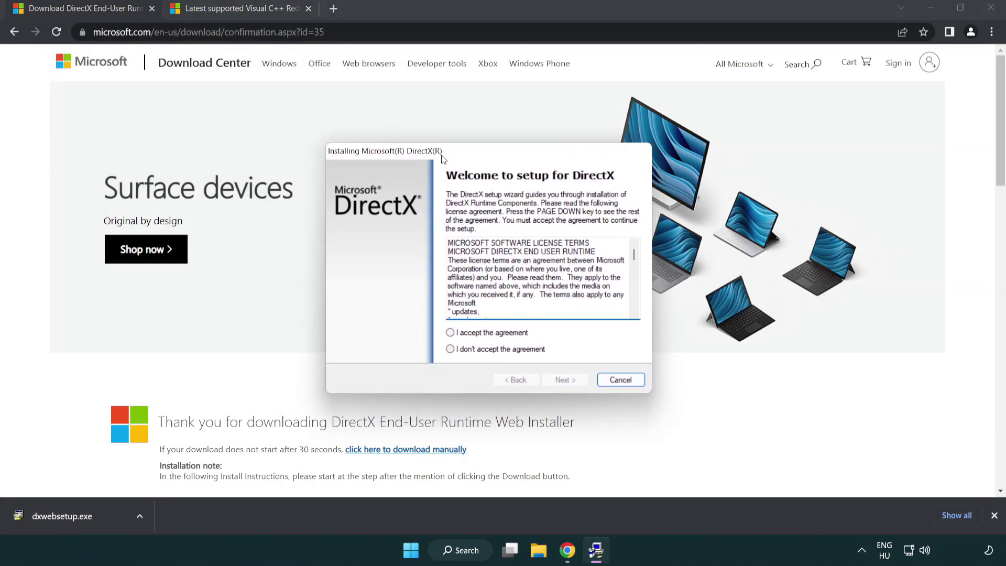
pyautogui.moveTo(635, 256); pyautogui.dragTo(635, 302)
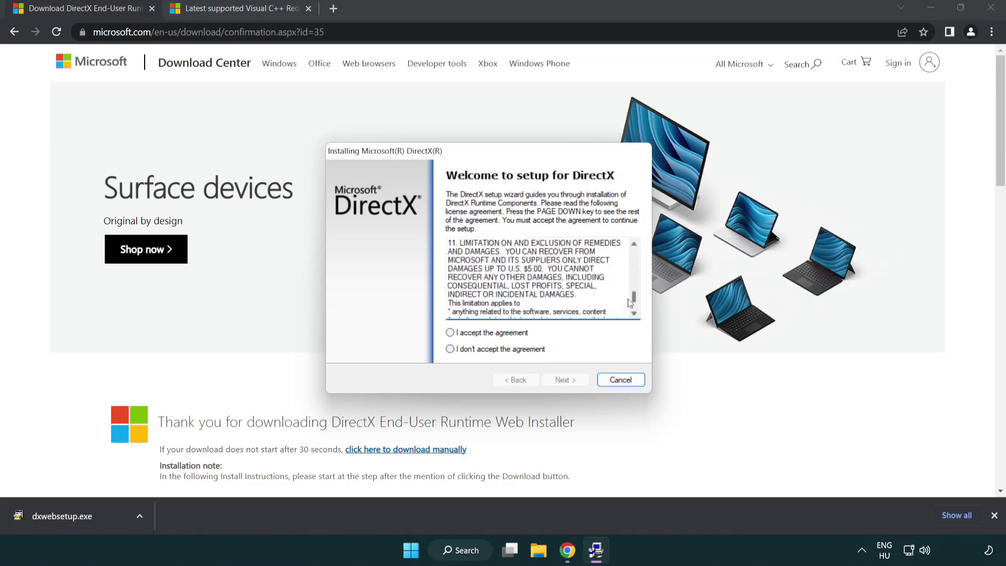
pyautogui.click(450, 332)
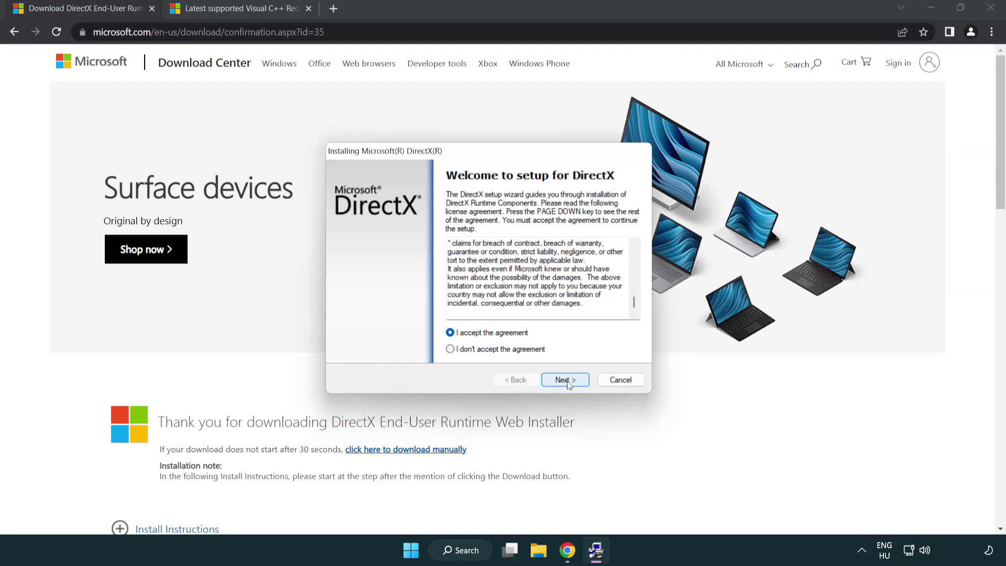
pyautogui.click(567, 381)
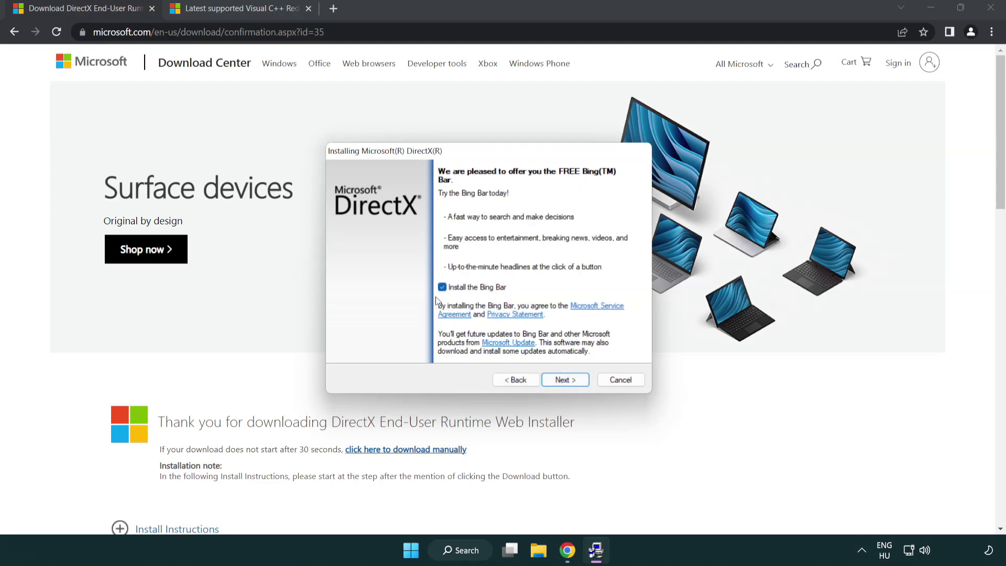
pyautogui.click(567, 379)
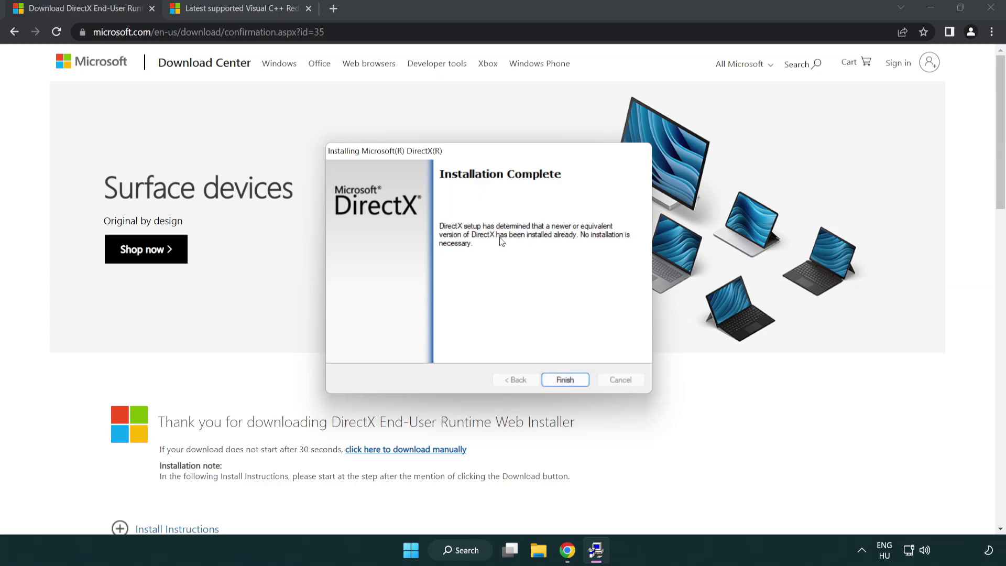
pyautogui.click(565, 379)
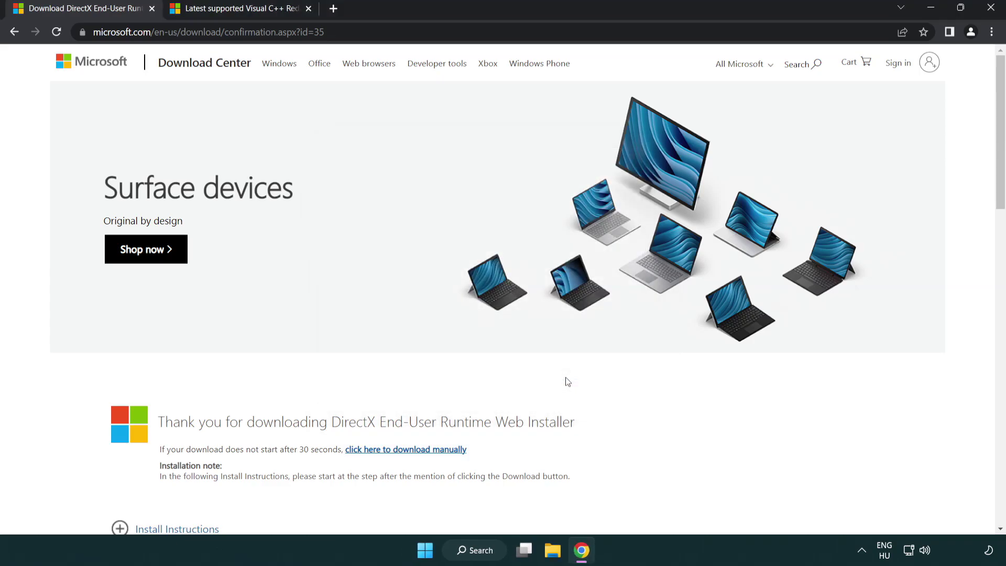
# Close the DirectX download tab
pyautogui.click(152, 8)
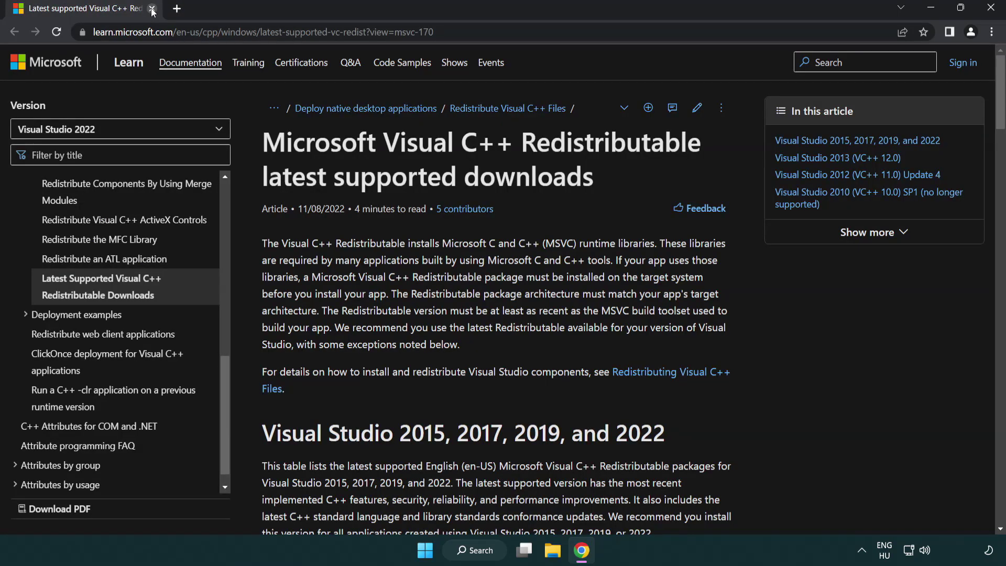
pyautogui.click(465, 32)
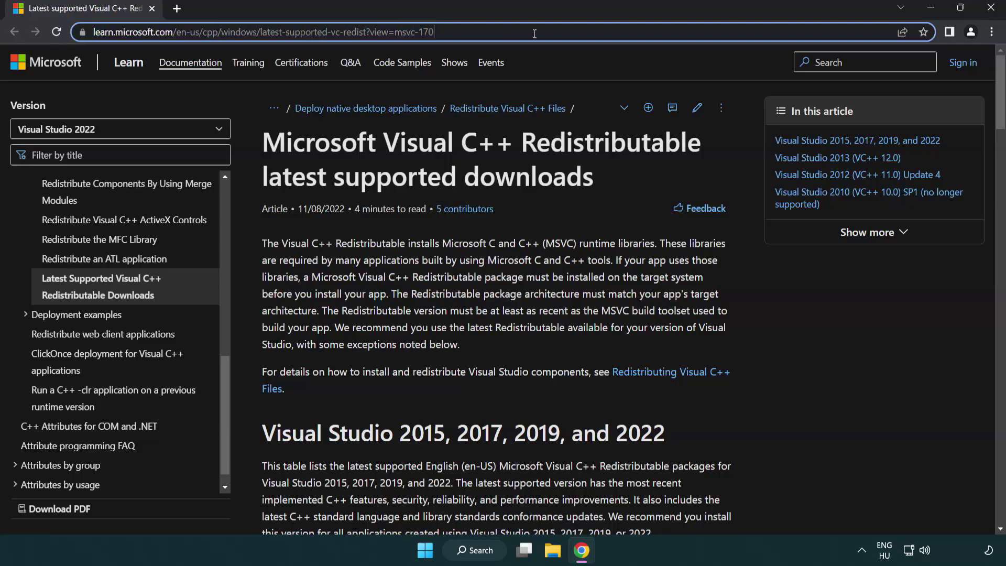
pyautogui.click(518, 173)
pyautogui.scroll(-4, 518, 173)
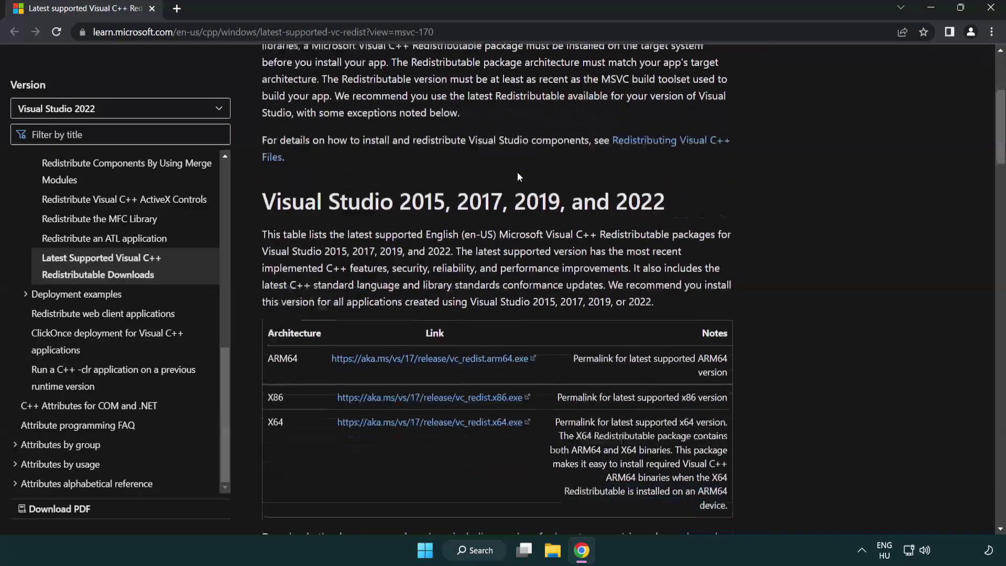
pyautogui.scroll(-2, 518, 173)
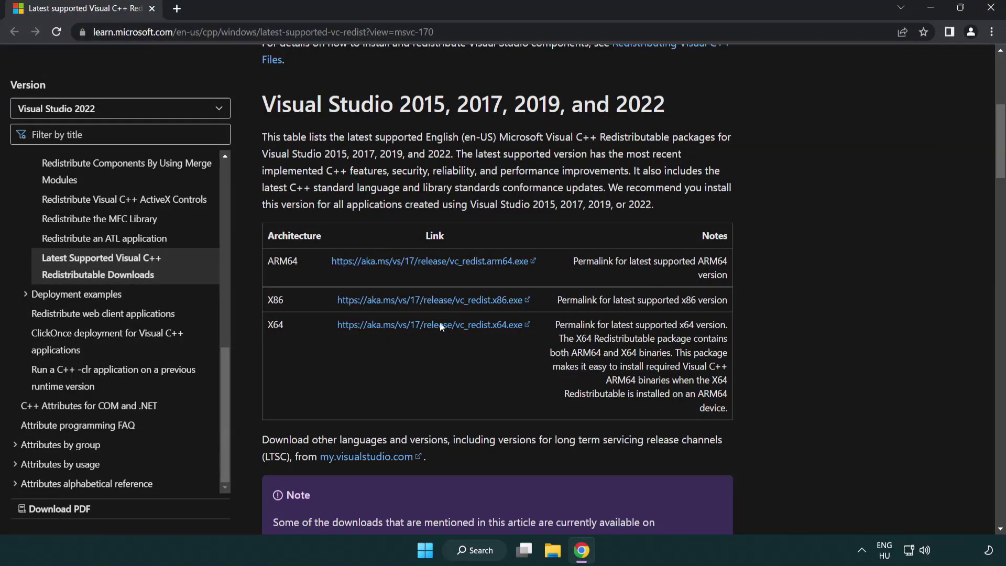
# Download the ARM64, x86 and x64 Visual C++ Redistributables and launch VC_redist.arm64.exe
pyautogui.click(412, 265)
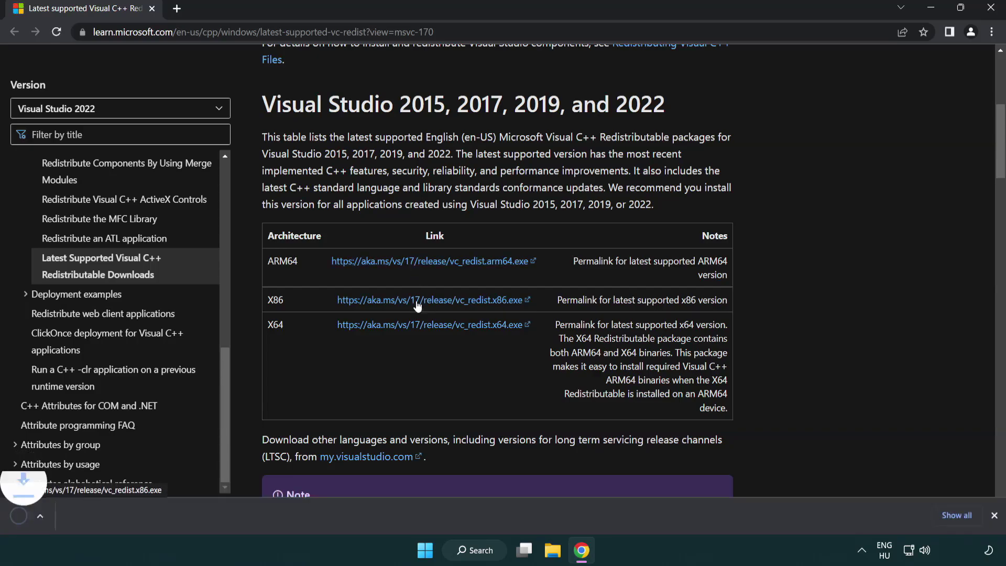
pyautogui.click(421, 327)
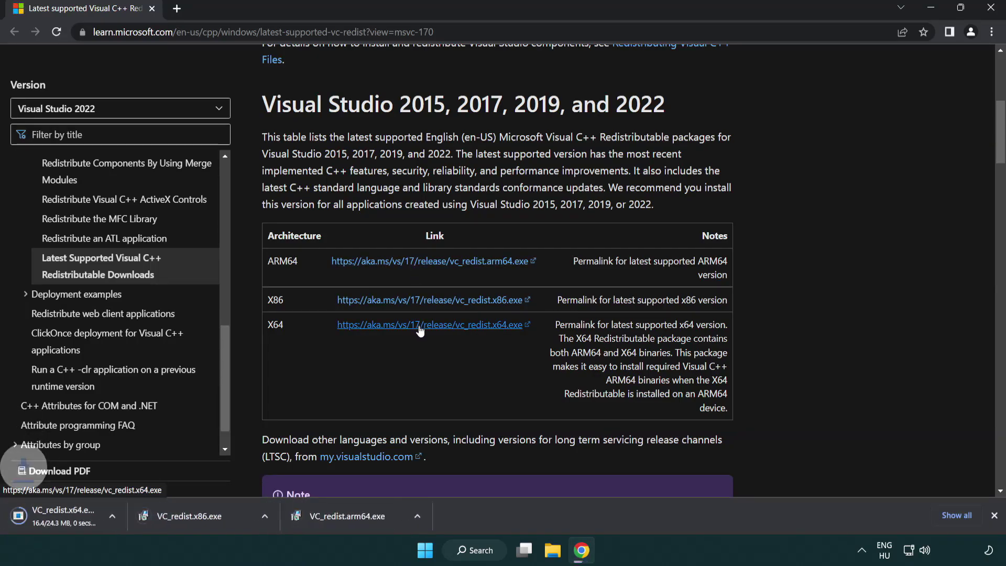
pyautogui.click(430, 299)
pyautogui.click(384, 524)
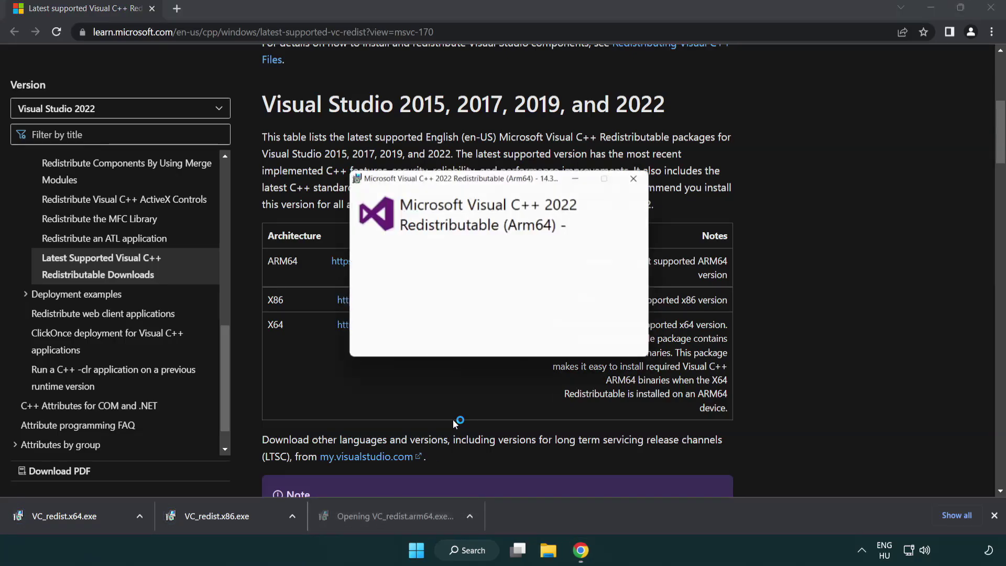
pyautogui.moveTo(645, 257); pyautogui.dragTo(645, 310)
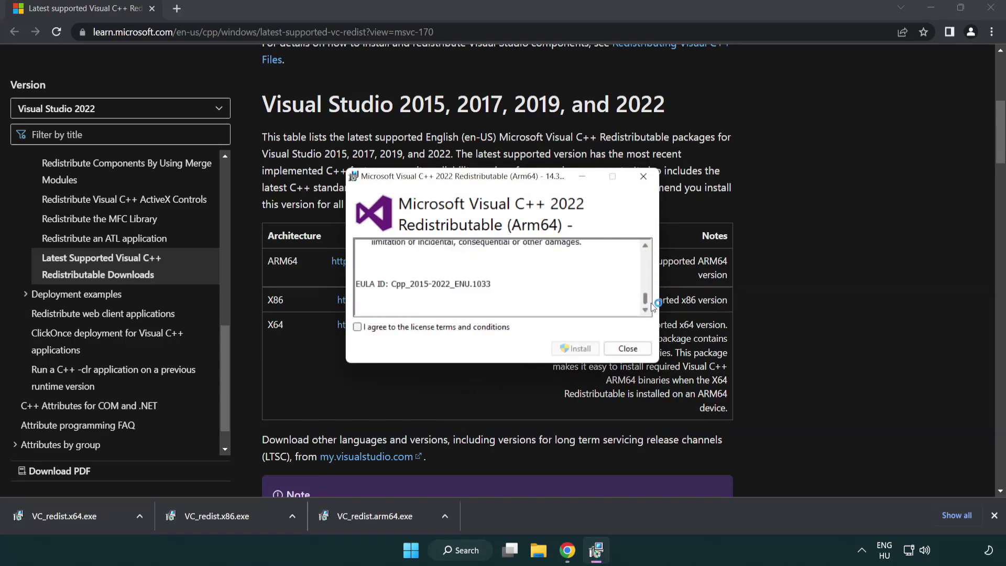
# Install the x86 and x64 Visual C++ 2015-2022 redistributables after the ARM64 installer fails
pyautogui.click(357, 328)
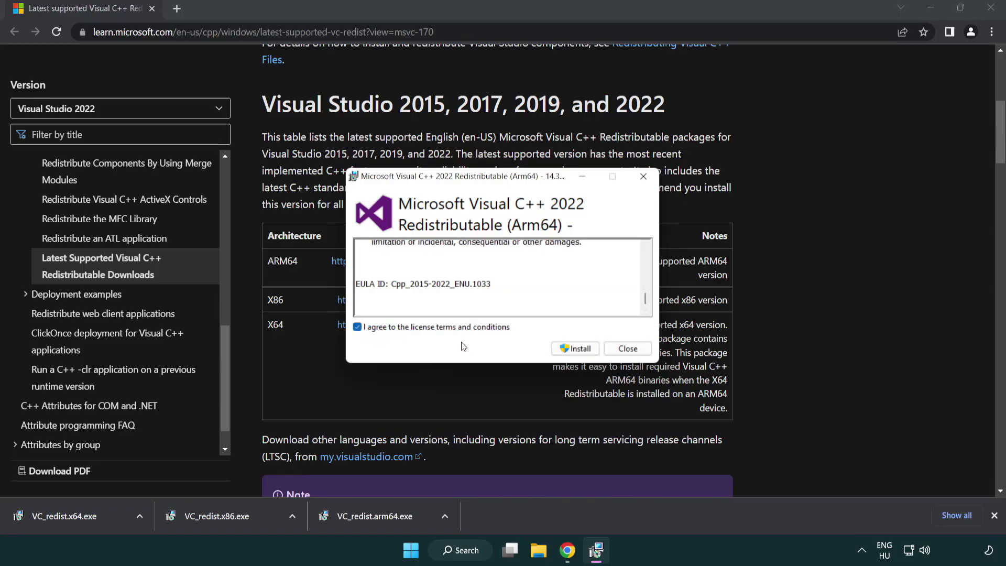
pyautogui.click(559, 348)
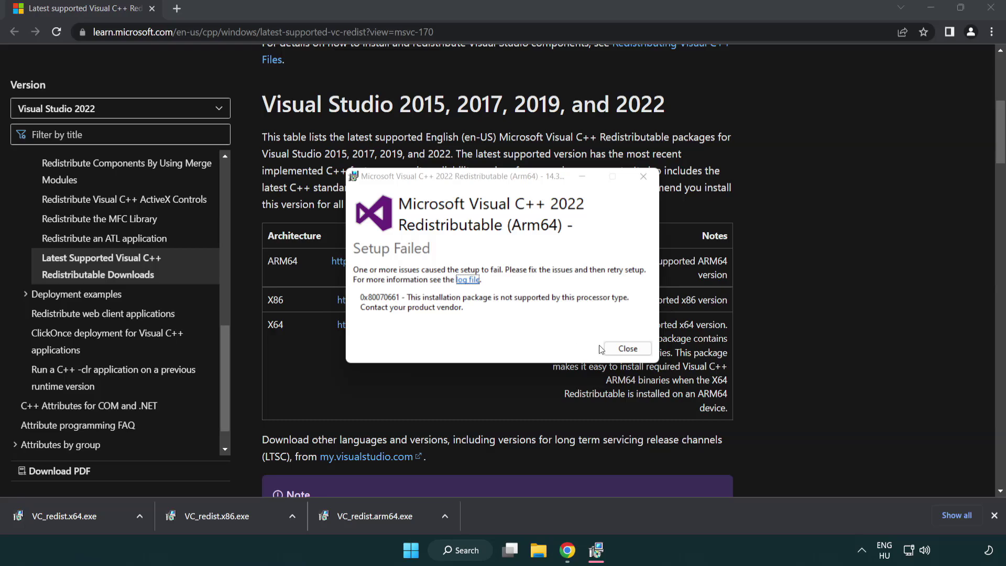
pyautogui.click(627, 349)
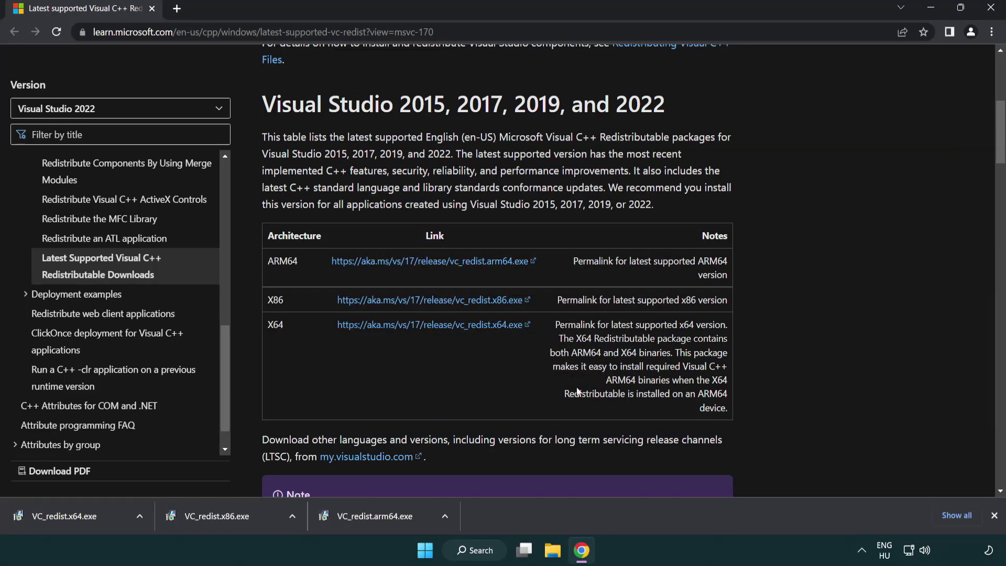
pyautogui.click(224, 521)
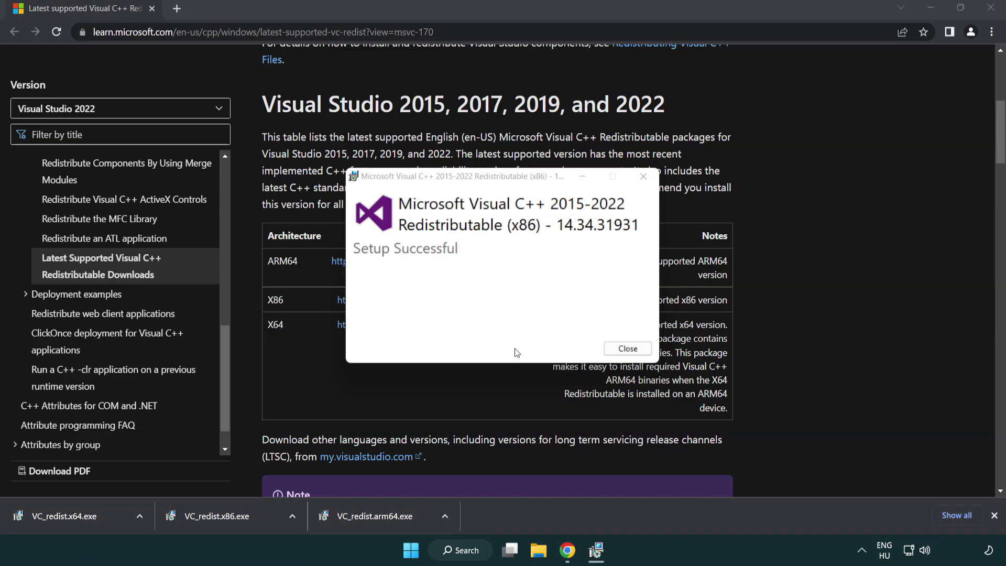
pyautogui.click(627, 348)
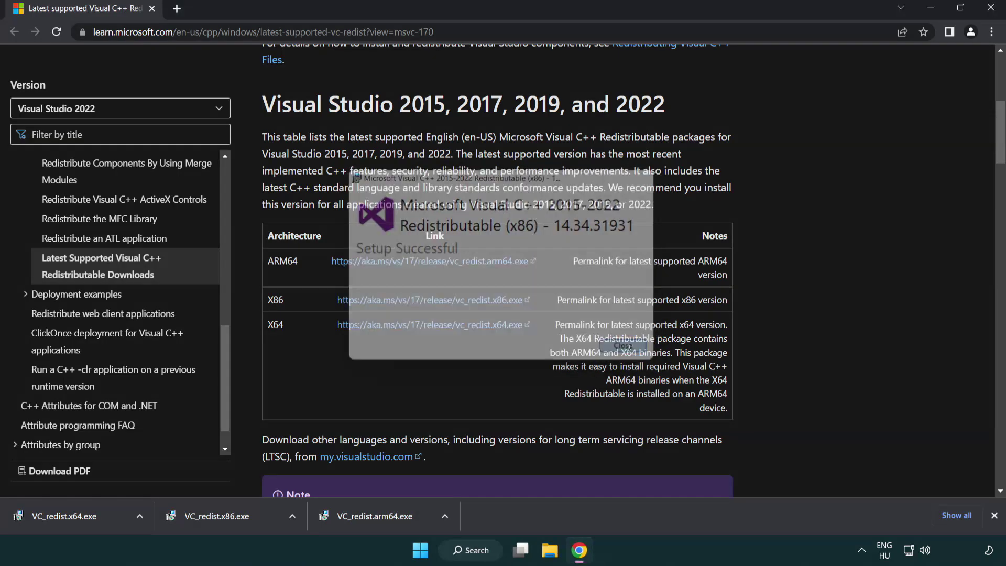
pyautogui.click(63, 515)
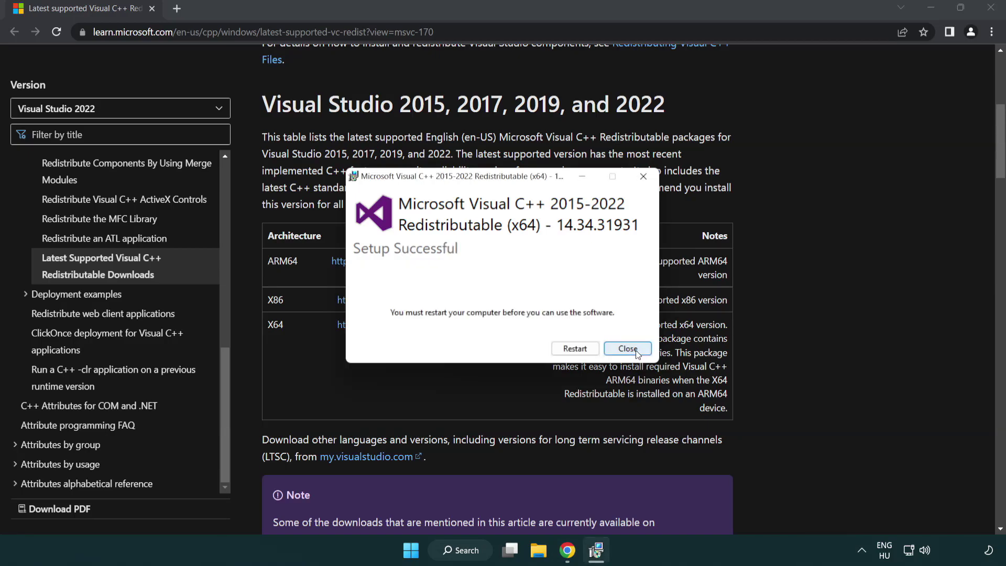
pyautogui.click(637, 351)
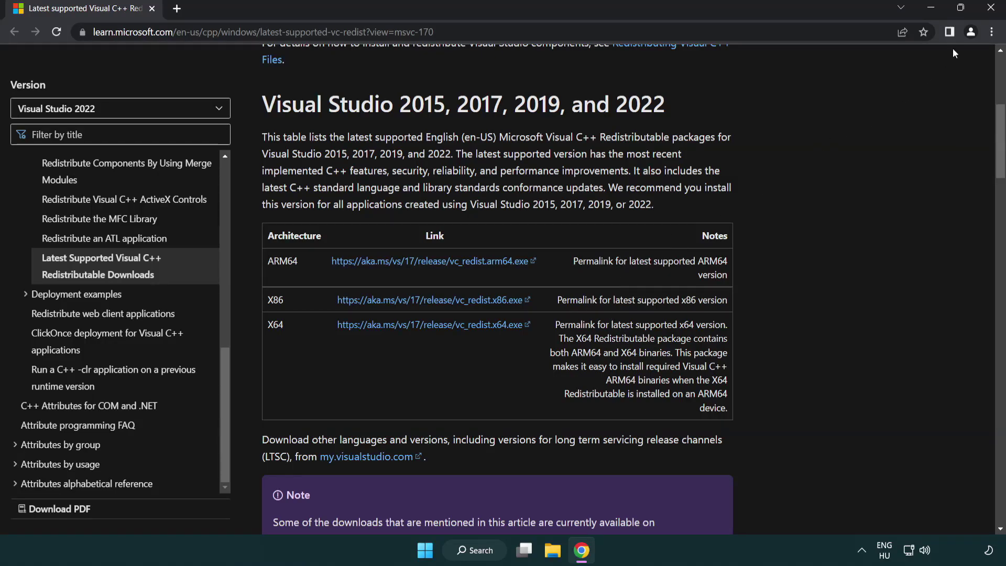
# Close Chrome and launch Command Prompt as administrator from a 'cmd' search
pyautogui.click(989, 9)
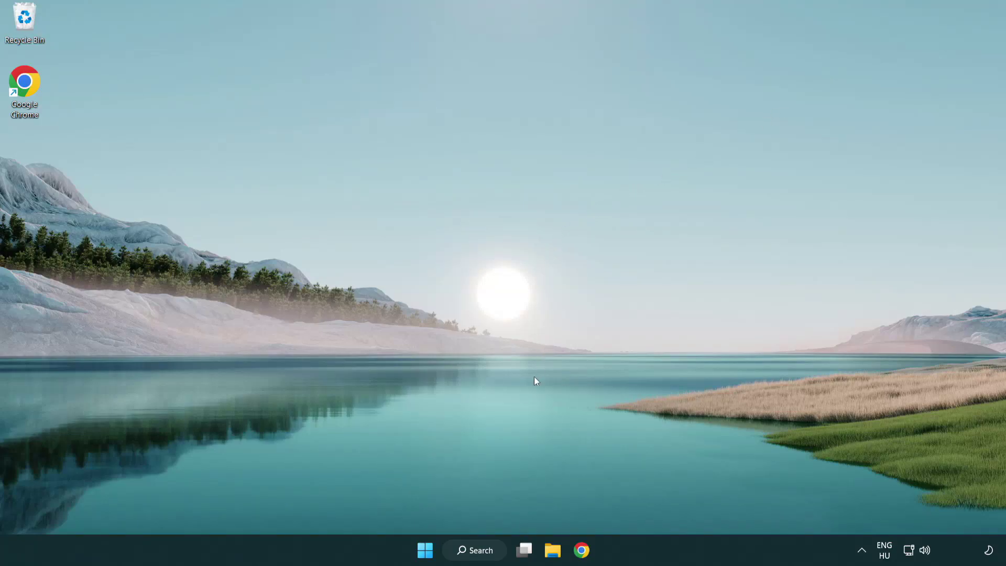
pyautogui.click(471, 550)
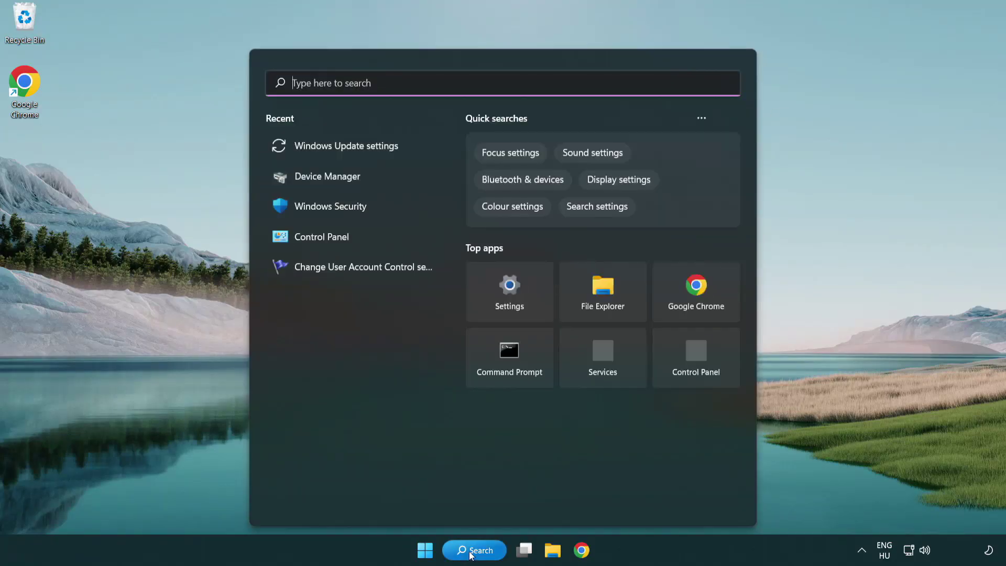
pyautogui.write('c')
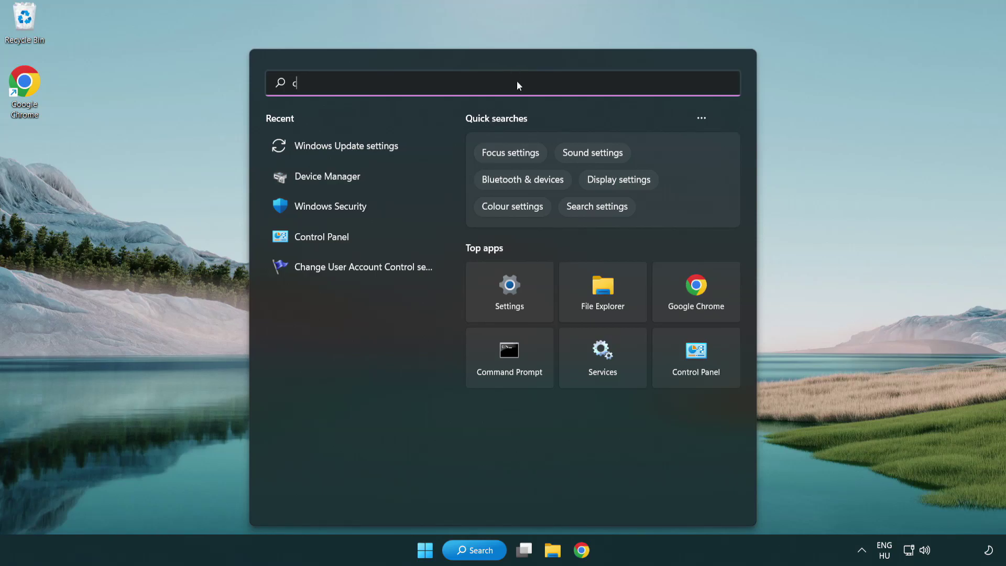
pyautogui.write('md')
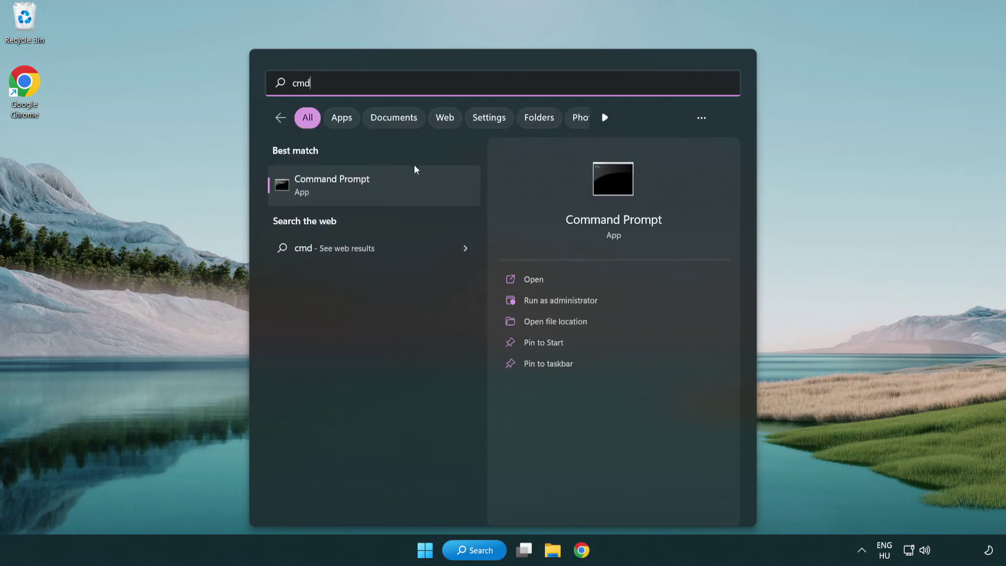
pyautogui.rightClick(385, 191)
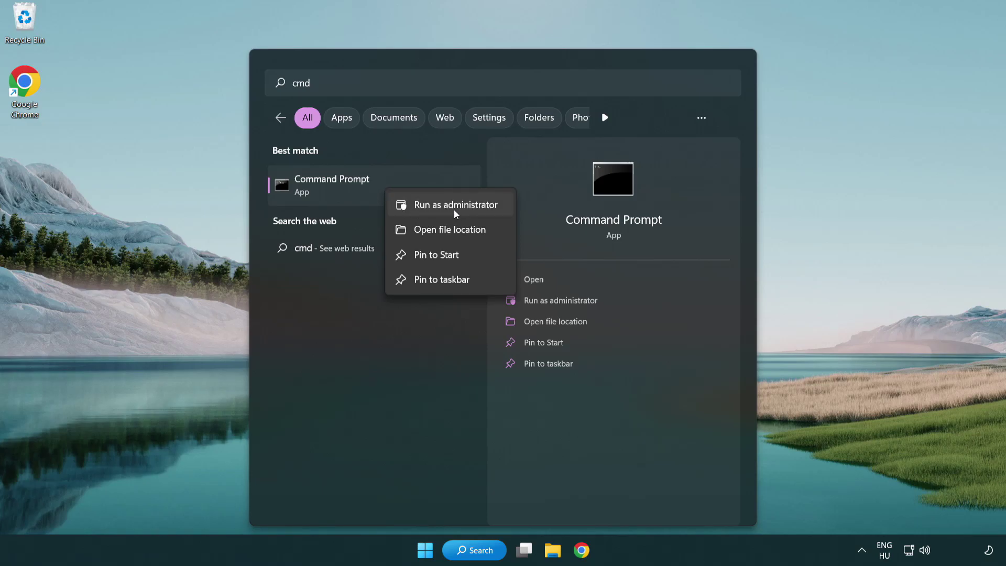
pyautogui.click(453, 209)
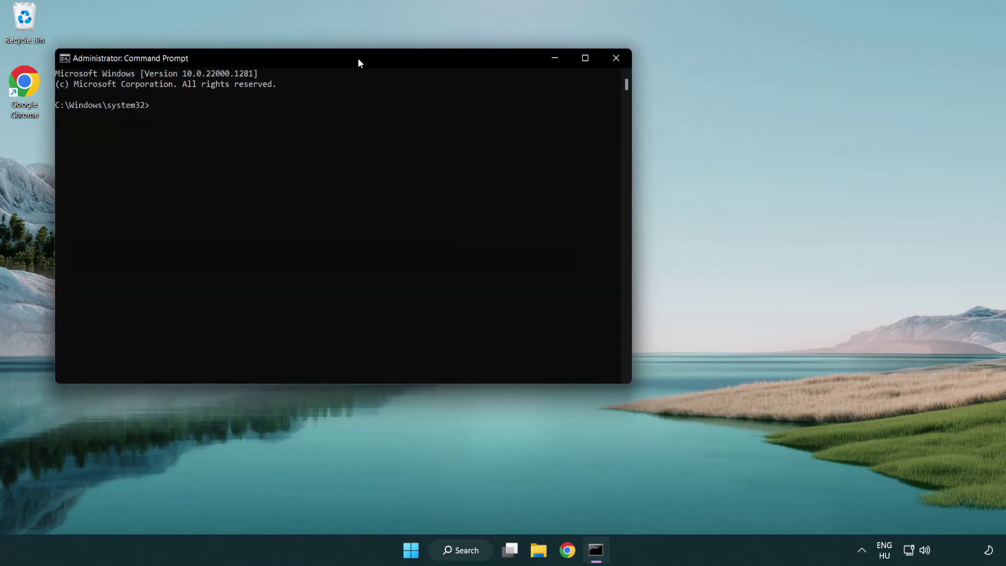
# Run sfc /scannow with no integrity violations found, close Command Prompt, and open Start
pyautogui.moveTo(357, 58); pyautogui.dragTo(505, 100)
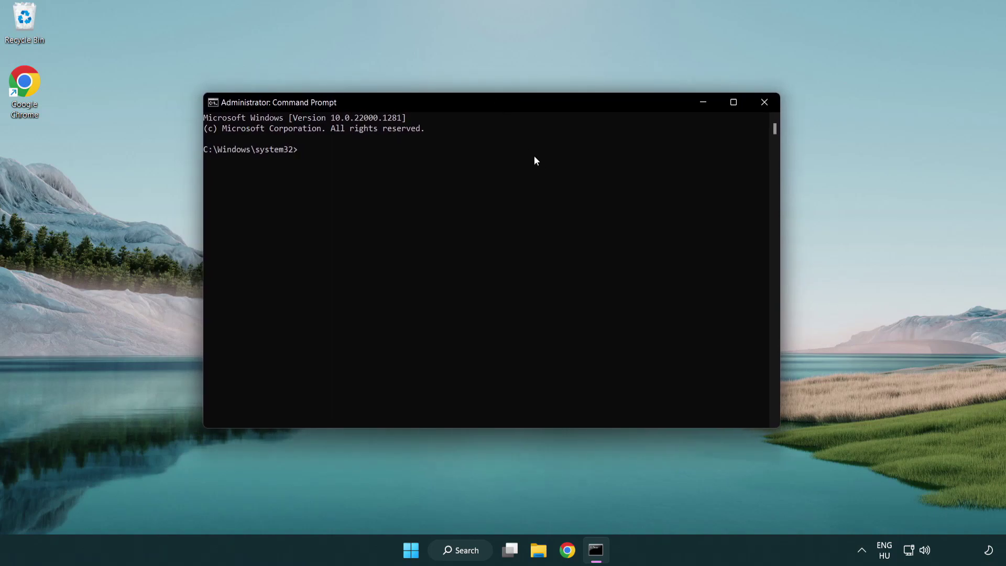
pyautogui.write('sfc')
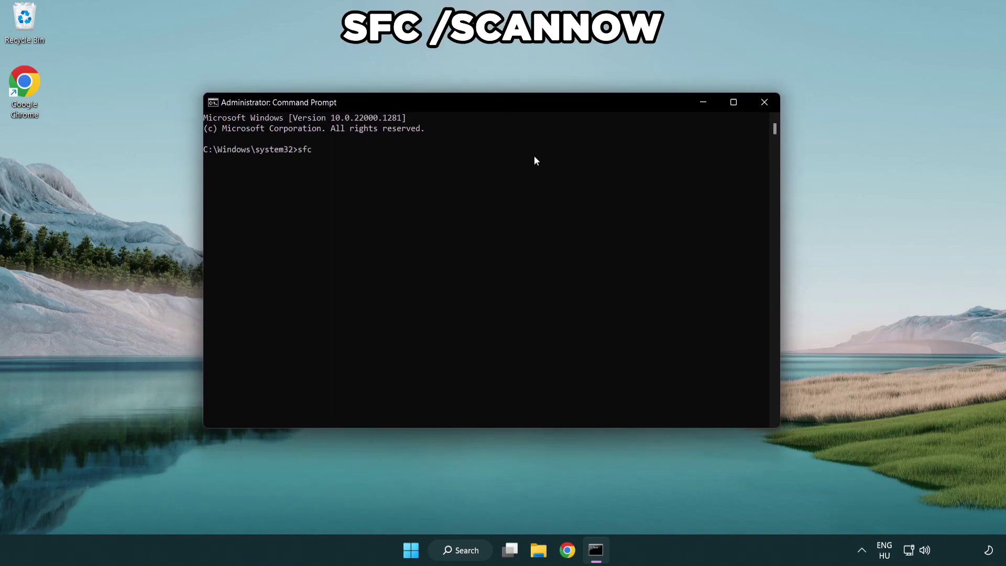
pyautogui.write('scannow')
pyautogui.press('Return')
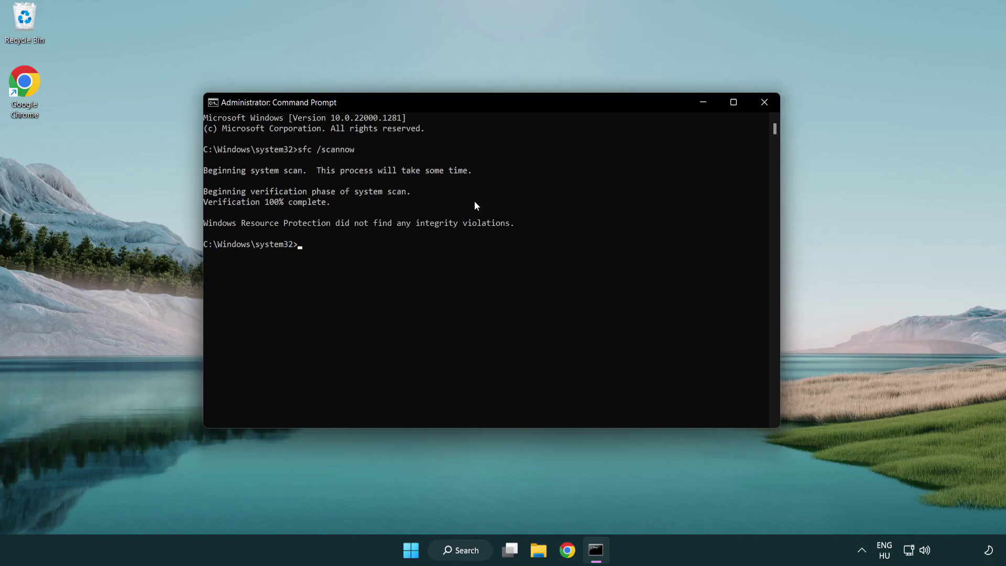
pyautogui.click(764, 103)
pyautogui.press('super')
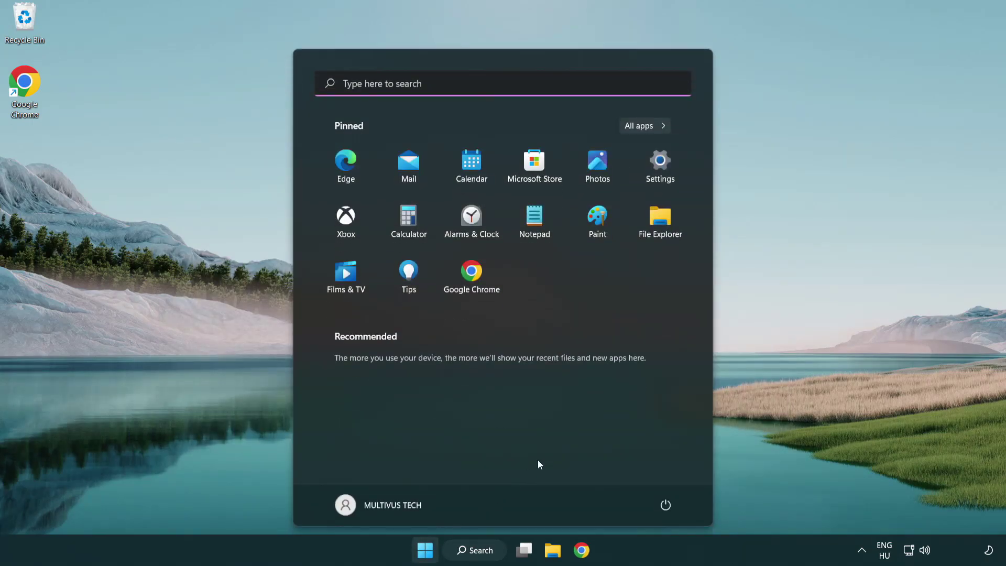
# Dismiss the power menu and search Windows for 'security'
pyautogui.click(670, 502)
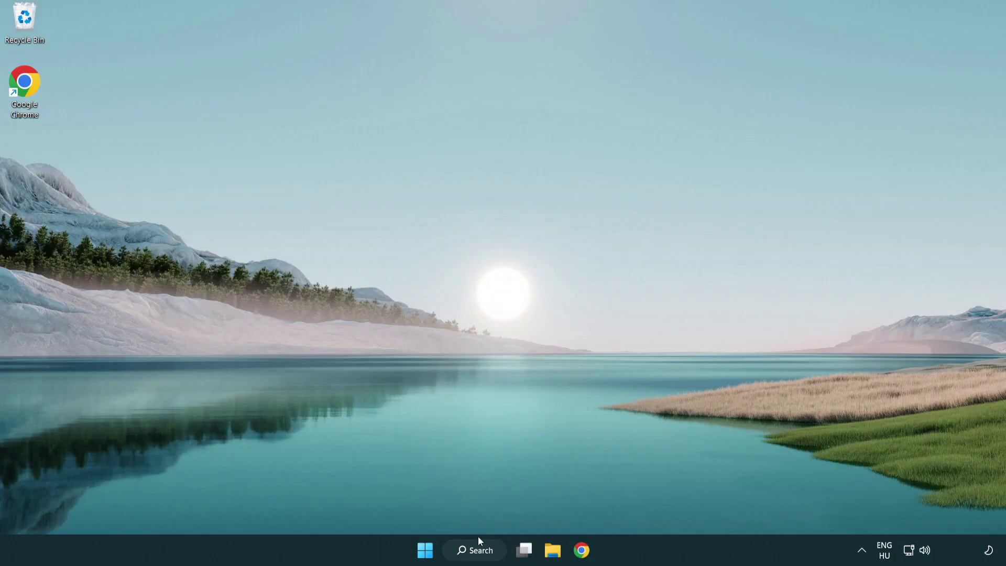
pyautogui.click(480, 550)
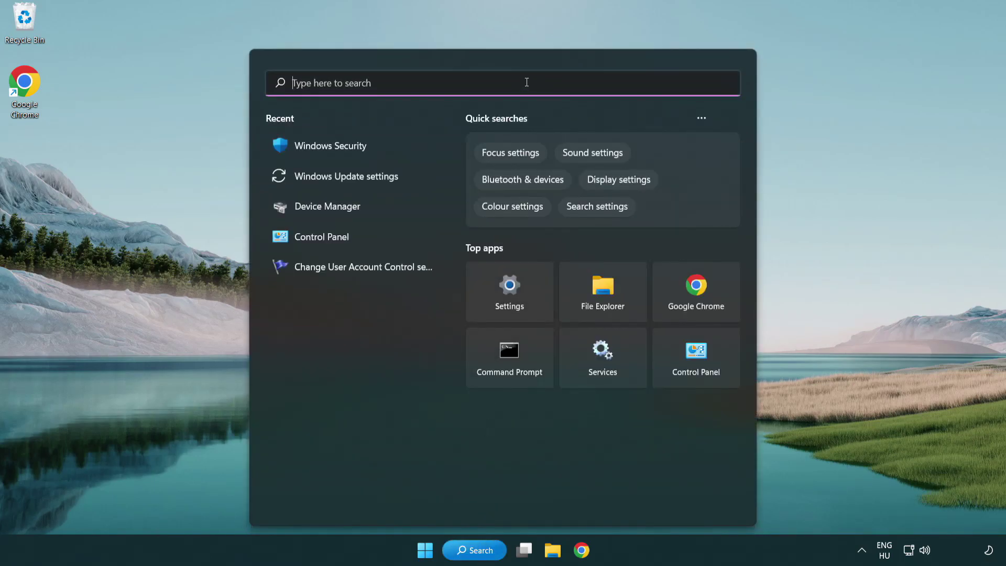
pyautogui.write('securi')
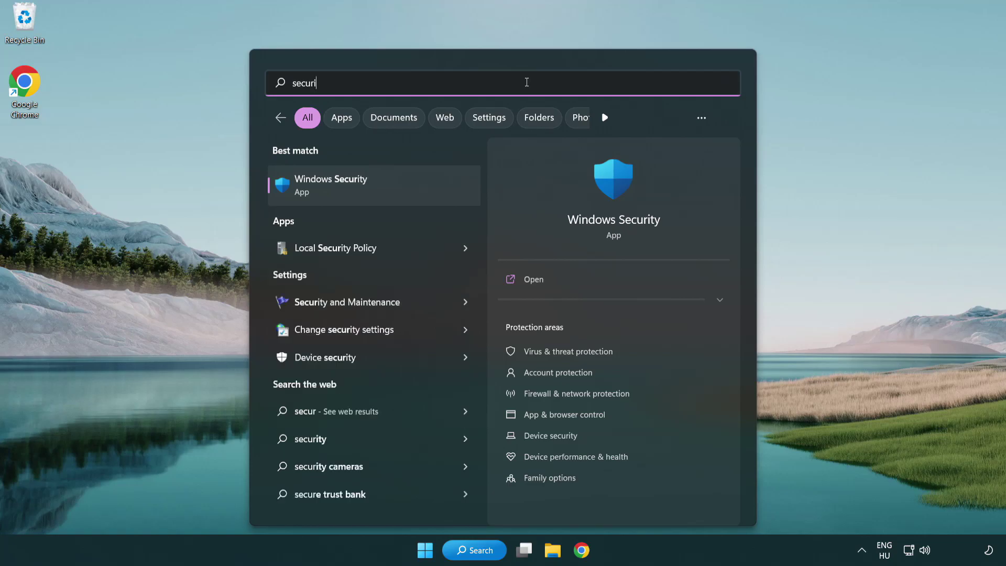
pyautogui.write('ty')
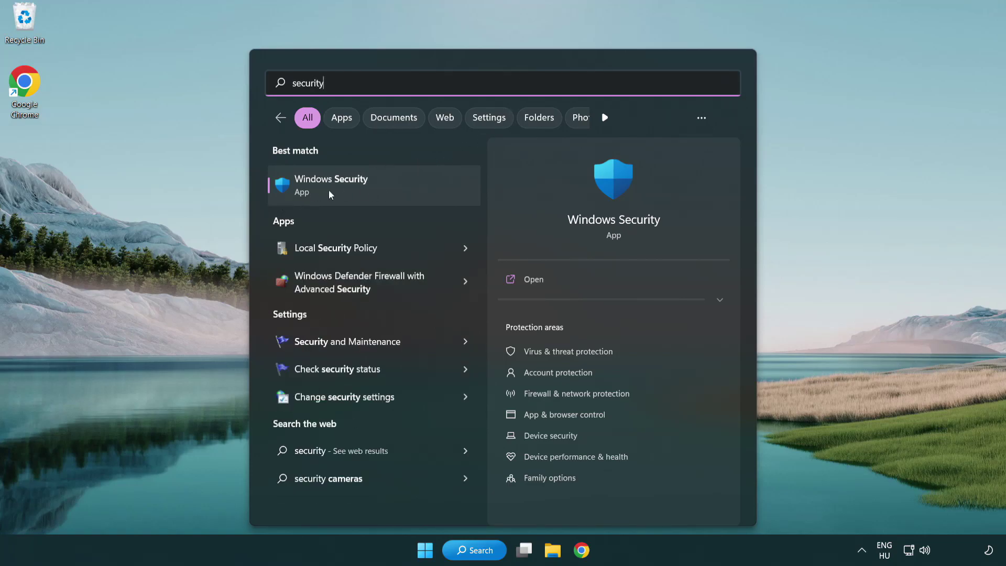
# Open Windows Security's Virus & threat protection settings and reach Add or remove exclusions
pyautogui.click(411, 189)
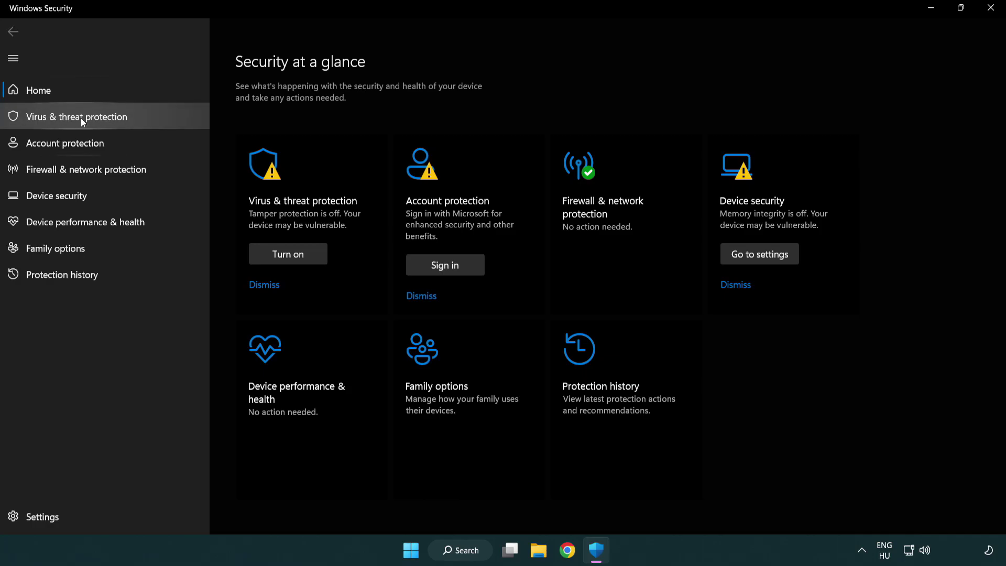
pyautogui.click(152, 115)
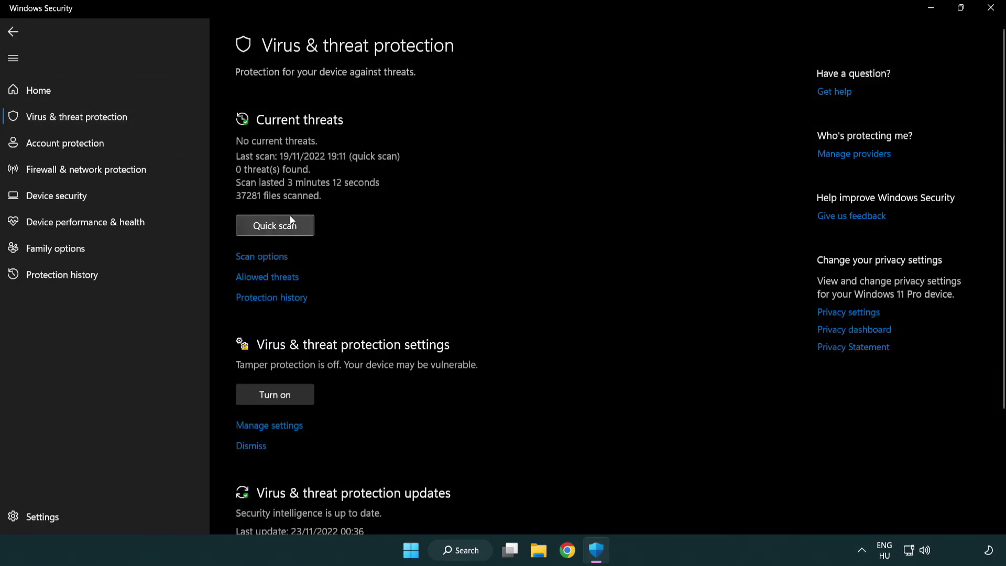
pyautogui.scroll(-1, 295, 259)
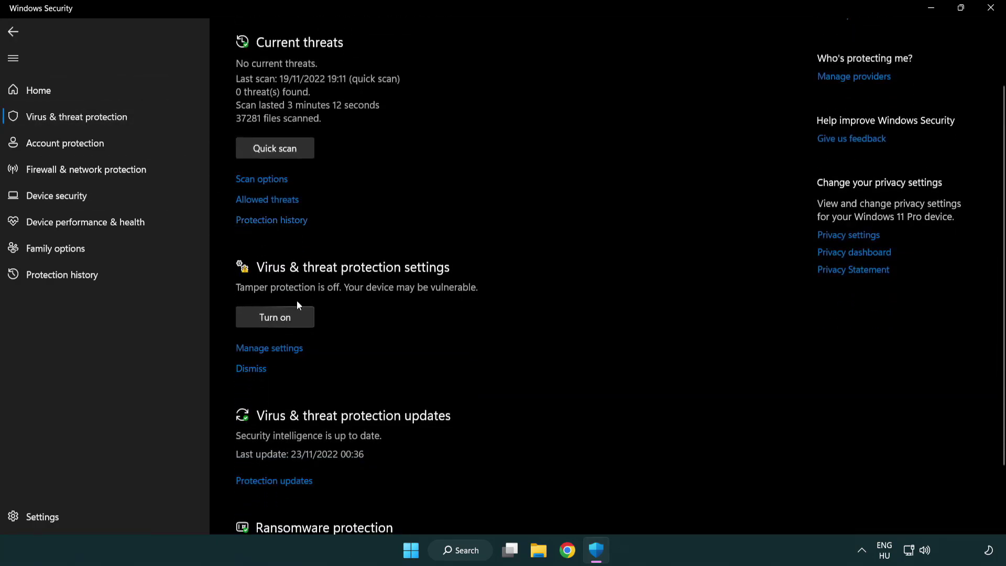
pyautogui.click(268, 349)
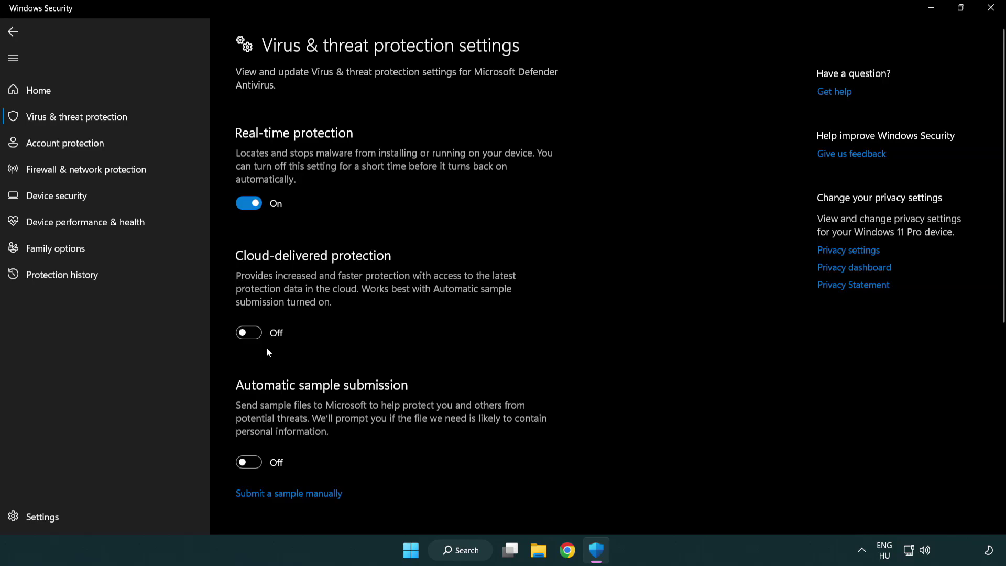
pyautogui.scroll(-5, 267, 347)
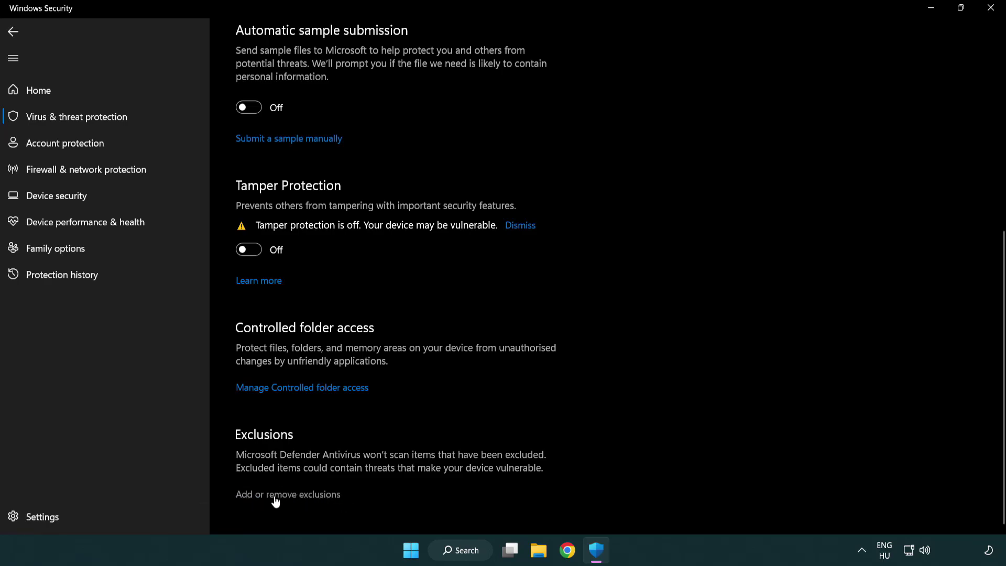
pyautogui.click(266, 495)
pyautogui.click(291, 496)
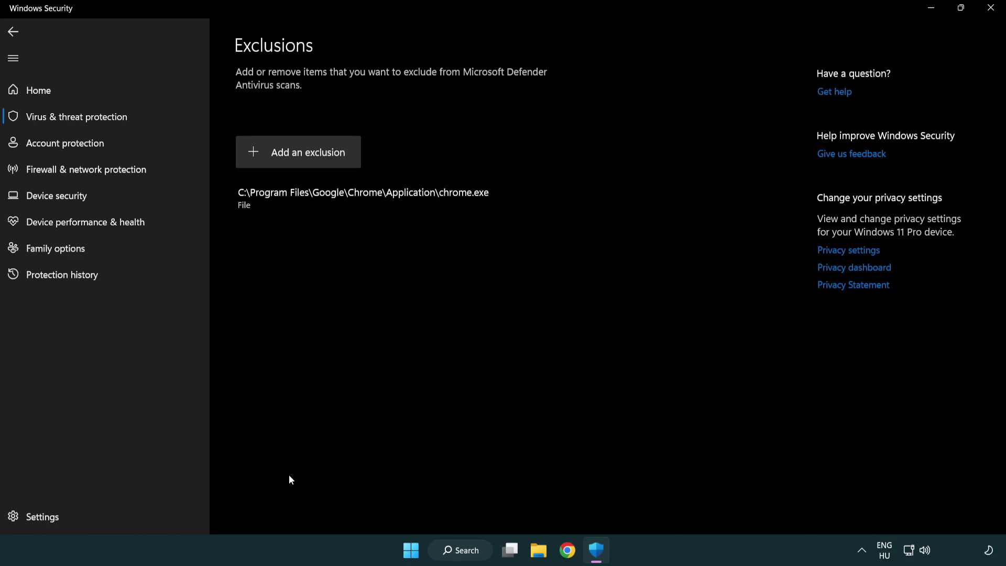
# Add a File exclusion and browse to C:\Program Files (x86)\NOT WORKING APP
pyautogui.click(301, 153)
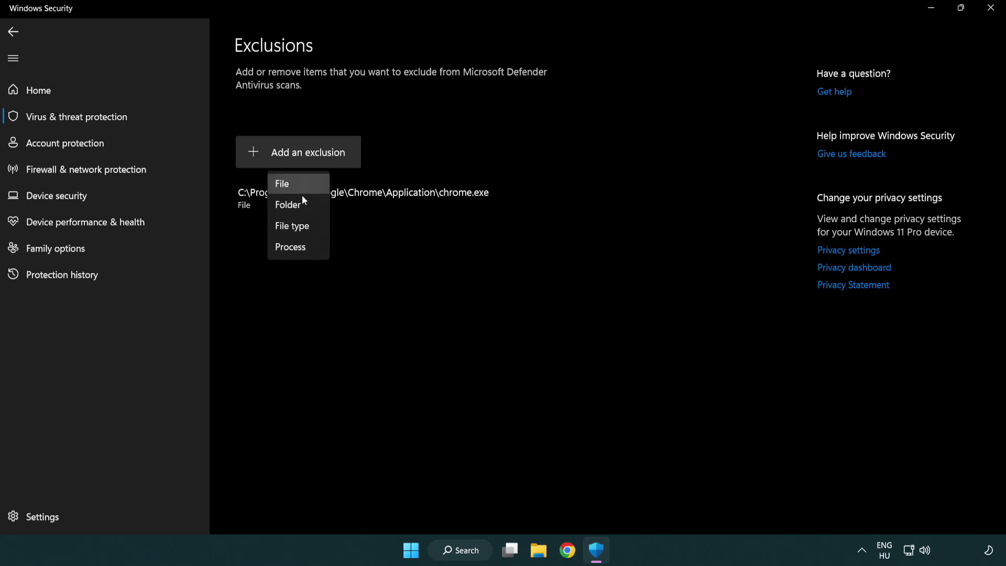
pyautogui.click(302, 185)
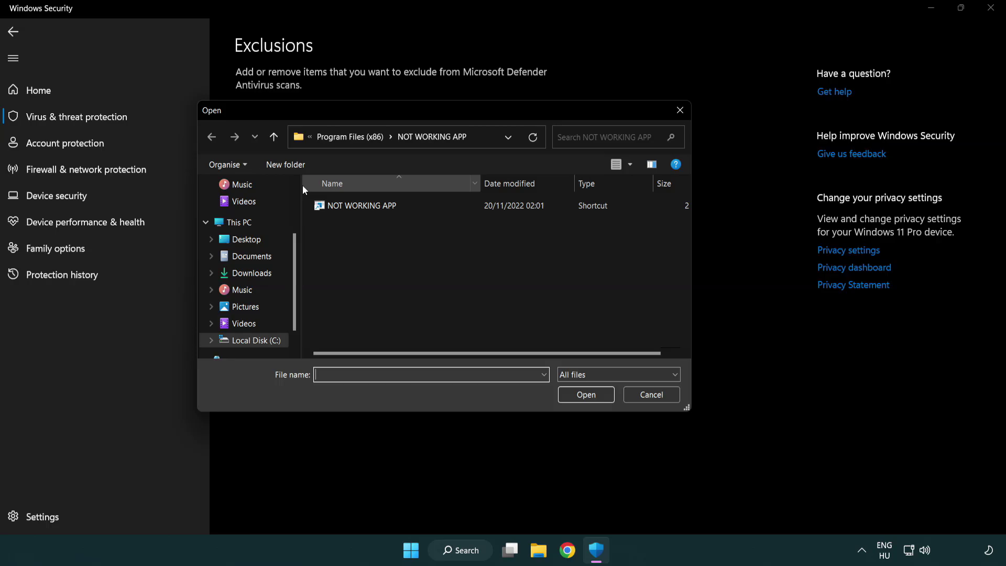
pyautogui.click(340, 140)
pyautogui.click(347, 140)
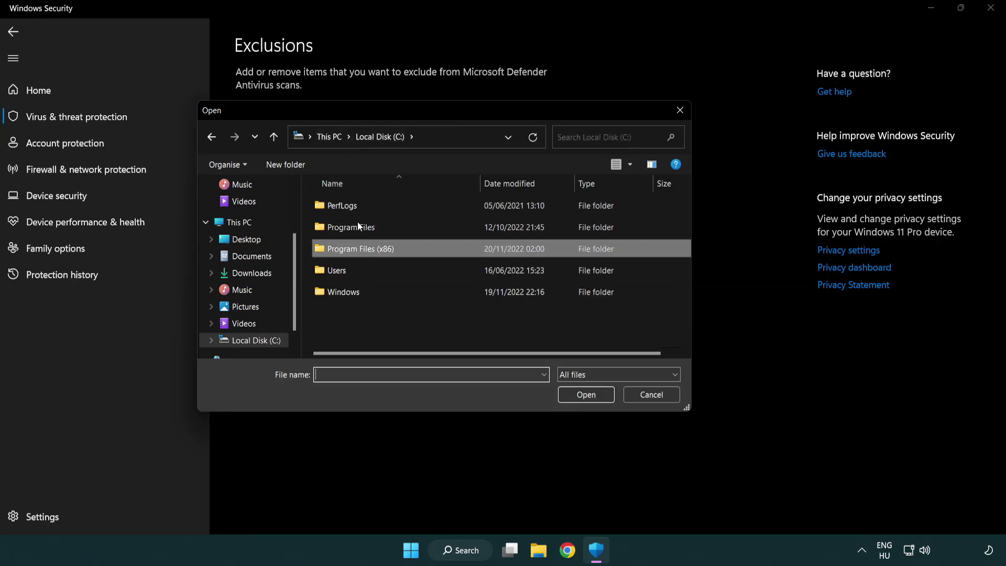
pyautogui.click(341, 139)
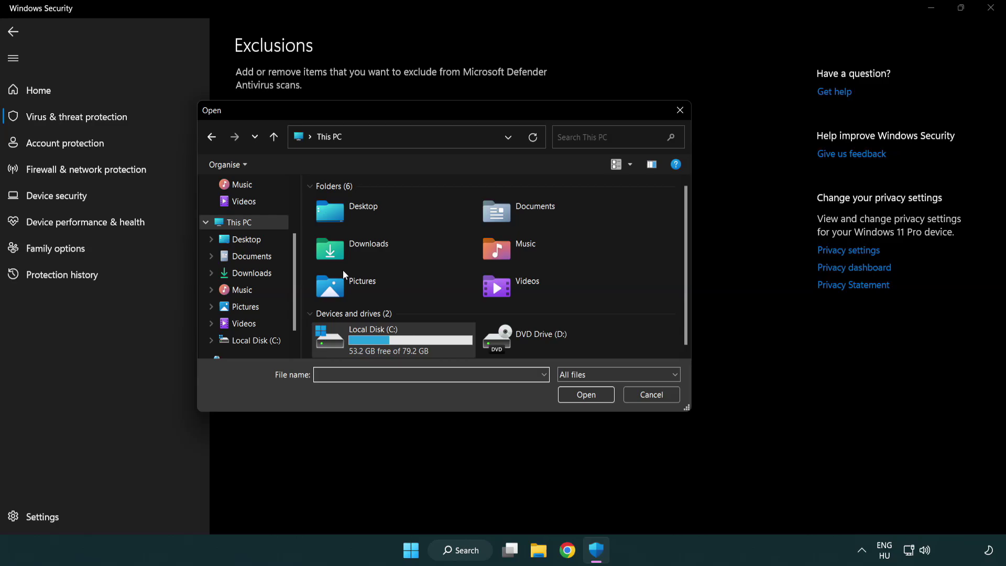
pyautogui.doubleClick(370, 338)
pyautogui.doubleClick(368, 249)
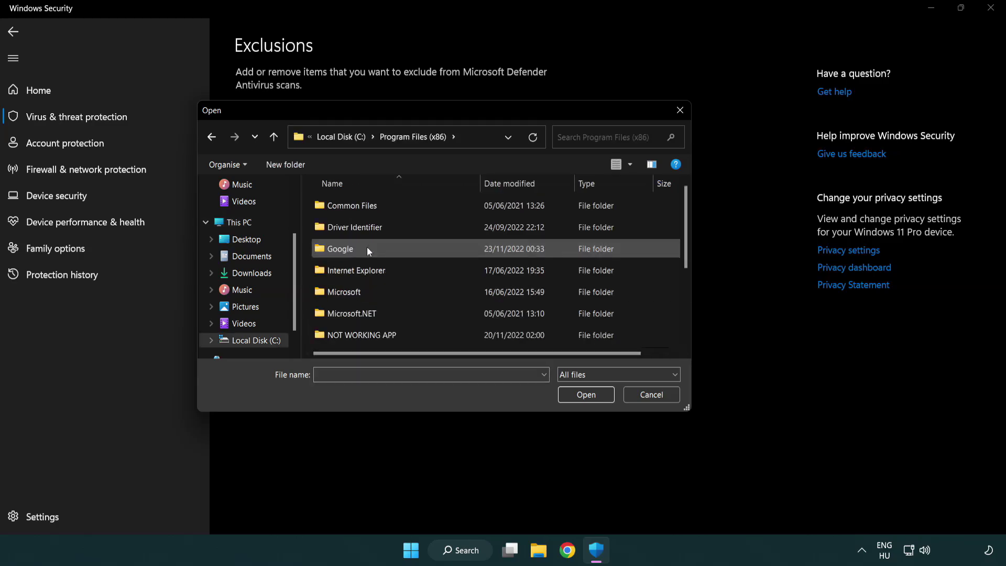
pyautogui.doubleClick(376, 337)
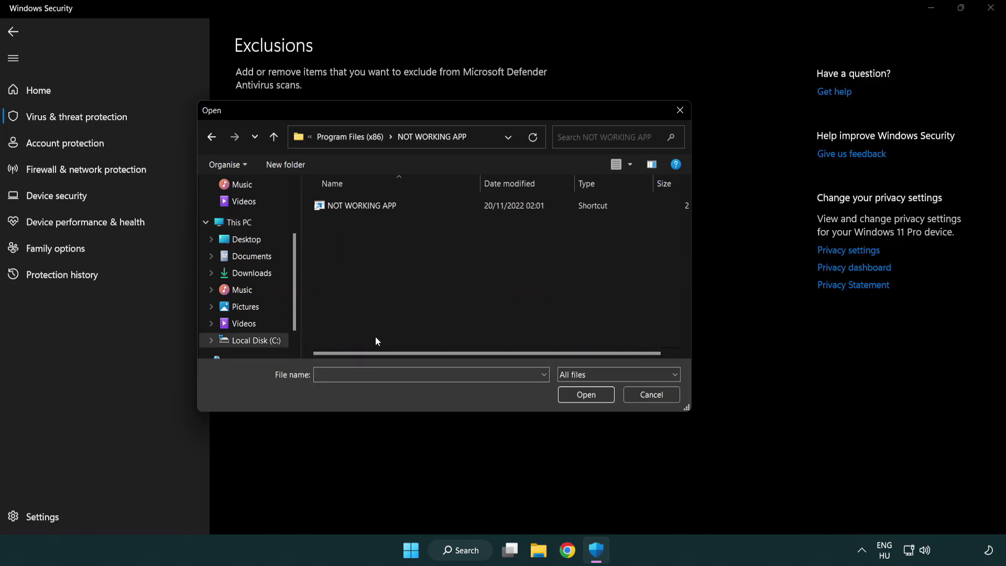
# Submit the NOT WORKING APP shortcut as the exclusion, close Windows Security, and open Start
pyautogui.click(356, 204)
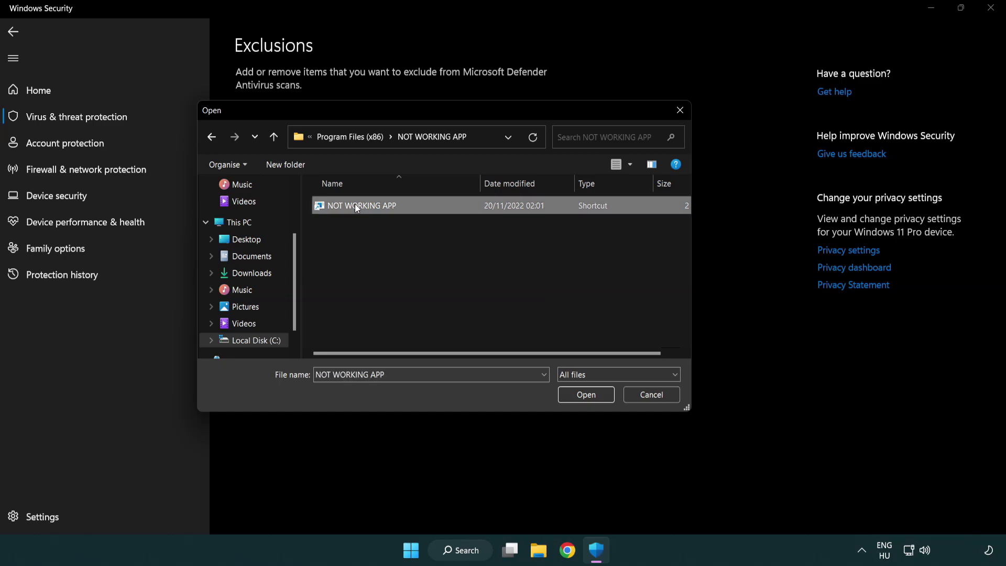
pyautogui.click(583, 397)
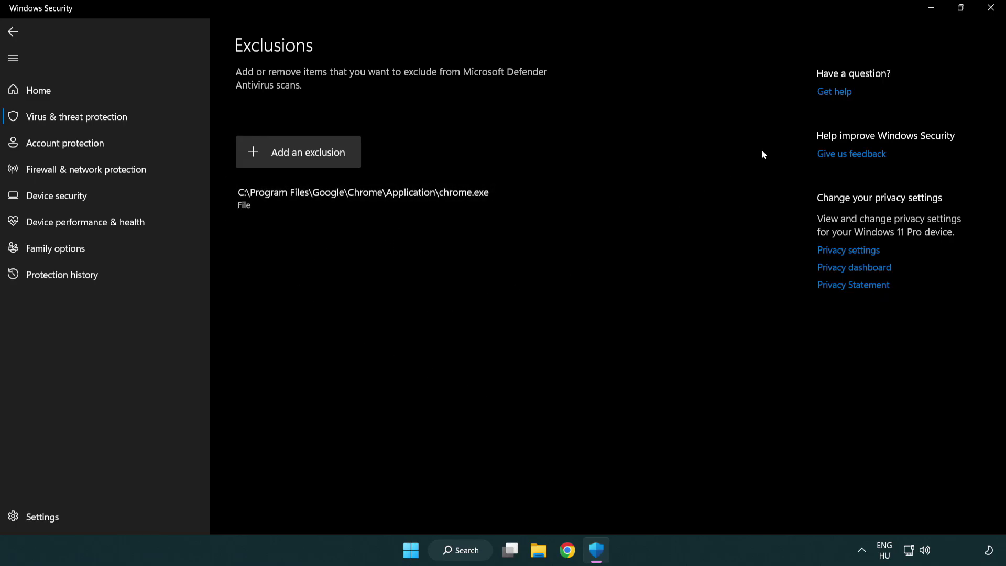
pyautogui.click(991, 10)
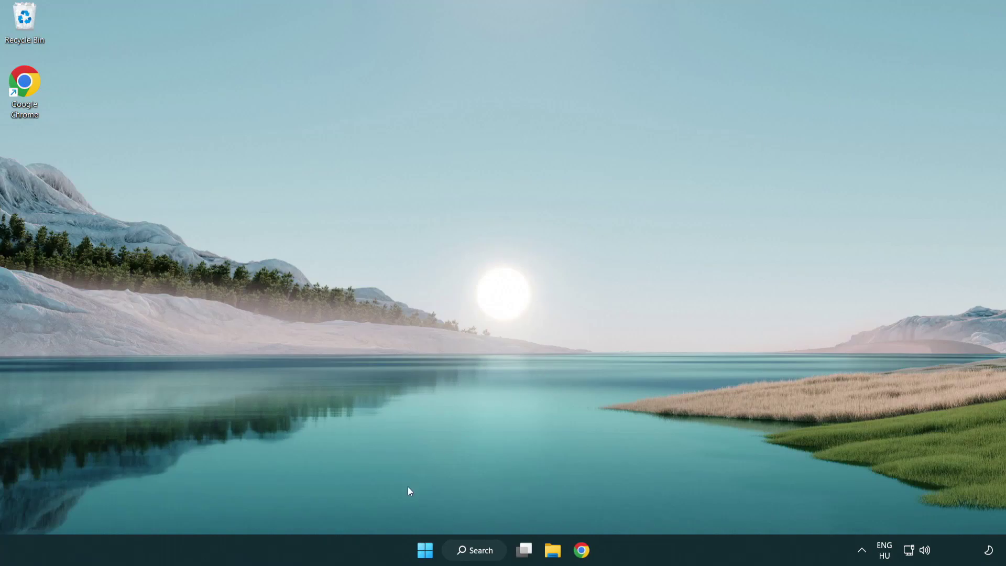
pyautogui.click(426, 550)
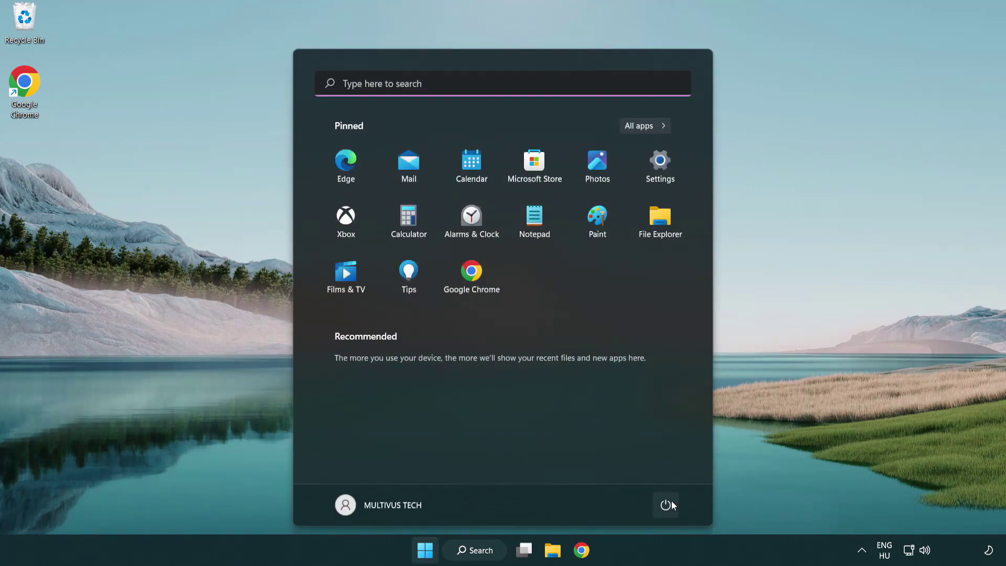